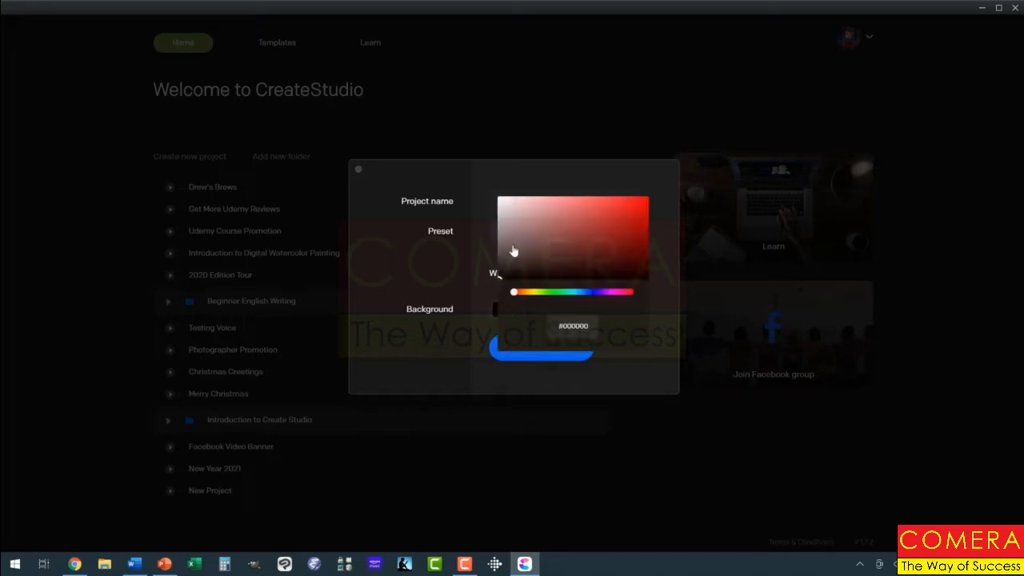
Set the background to white and create the 1080p HD 'Character Color Change' project
drag(492, 269, 487, 185)
click(491, 182)
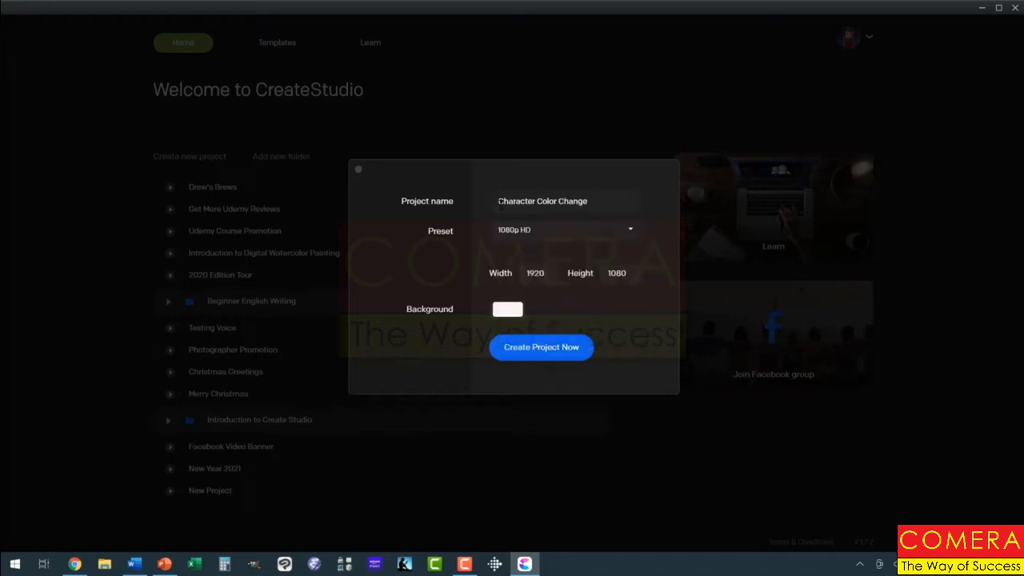
click(540, 349)
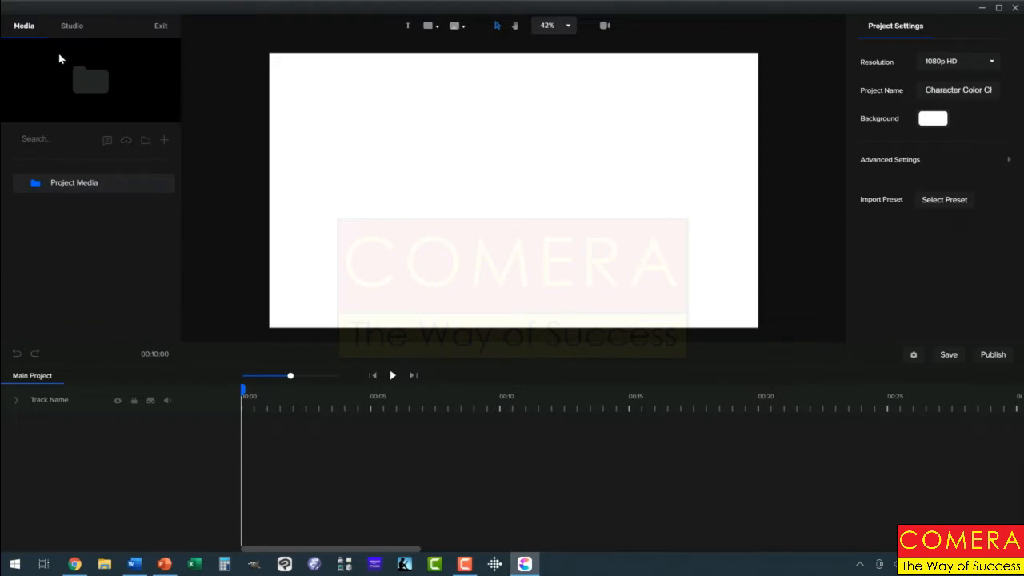
Drag Fitness Girl from the Studio Characters > Supreme set to the centre of the canvas
click(71, 29)
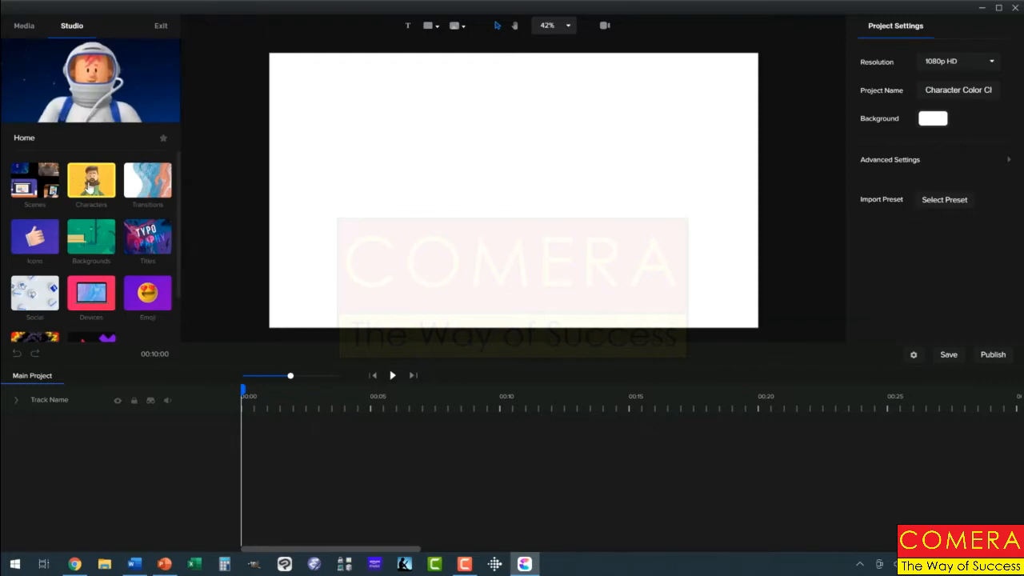
click(91, 180)
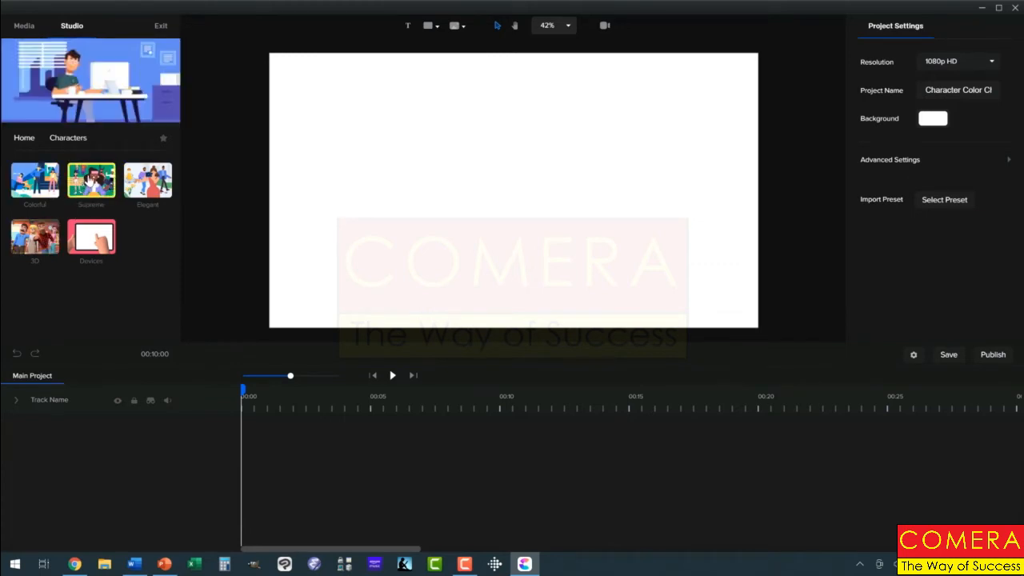
click(90, 181)
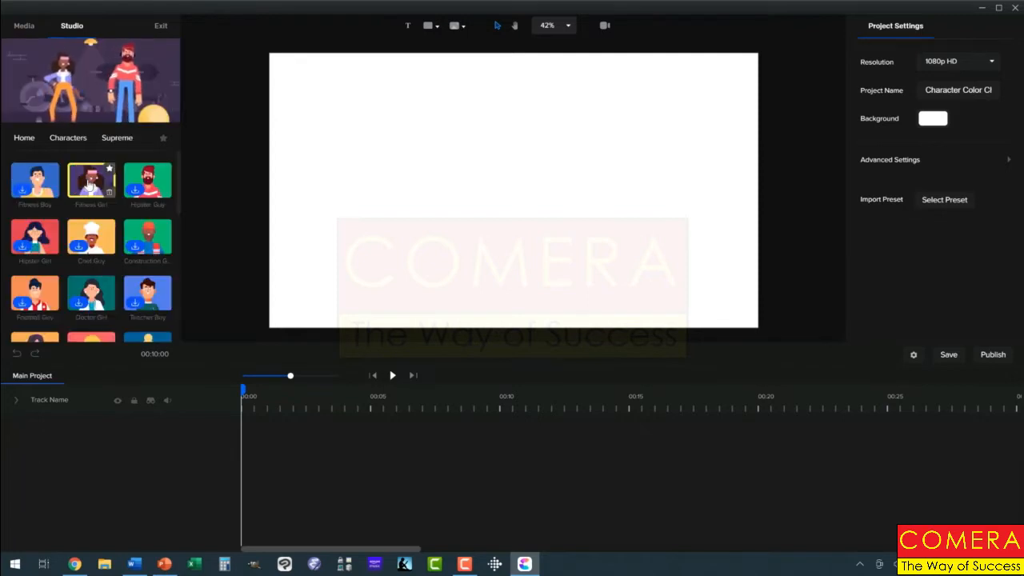
drag(91, 180, 478, 162)
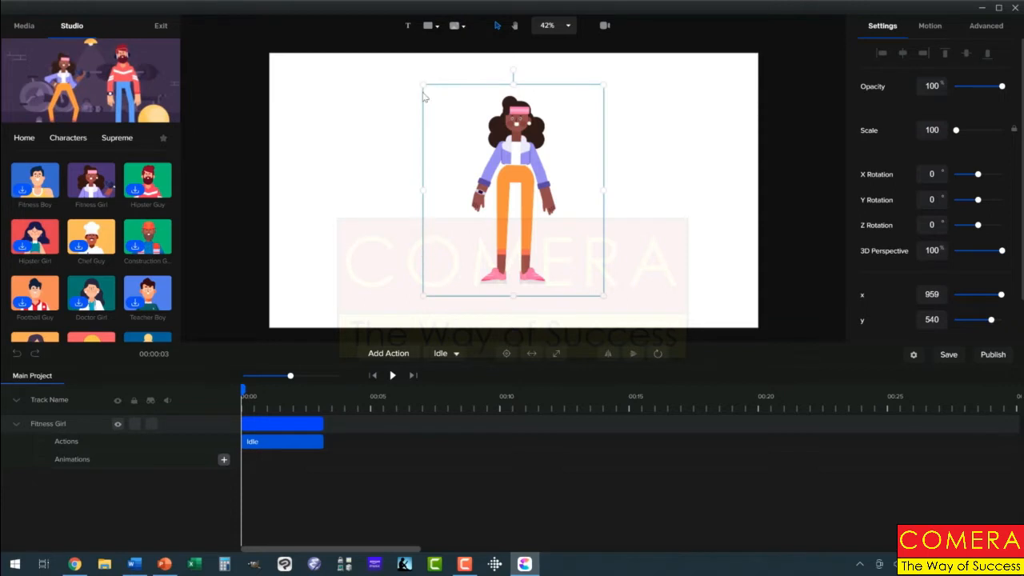
click(408, 26)
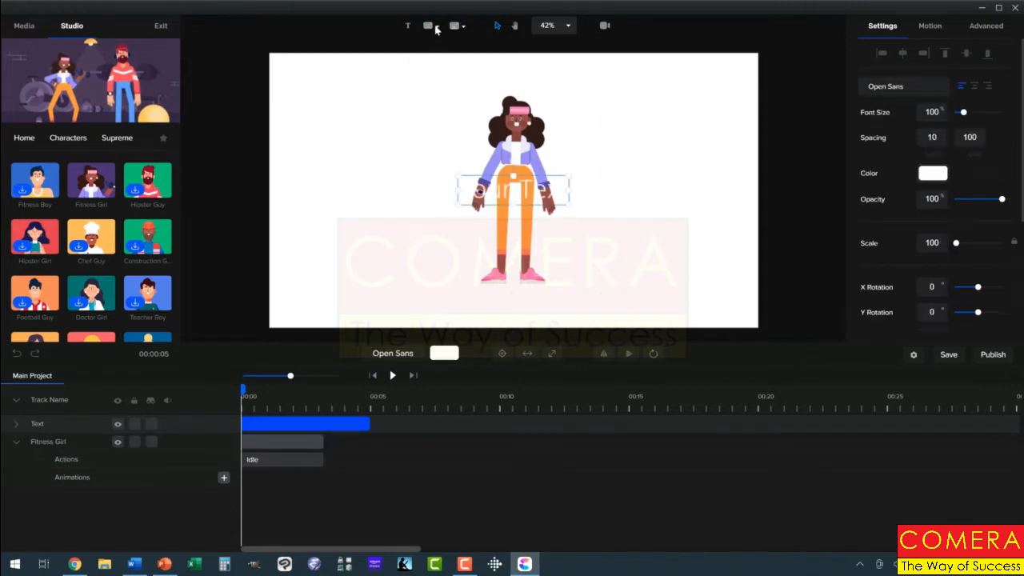
click(431, 27)
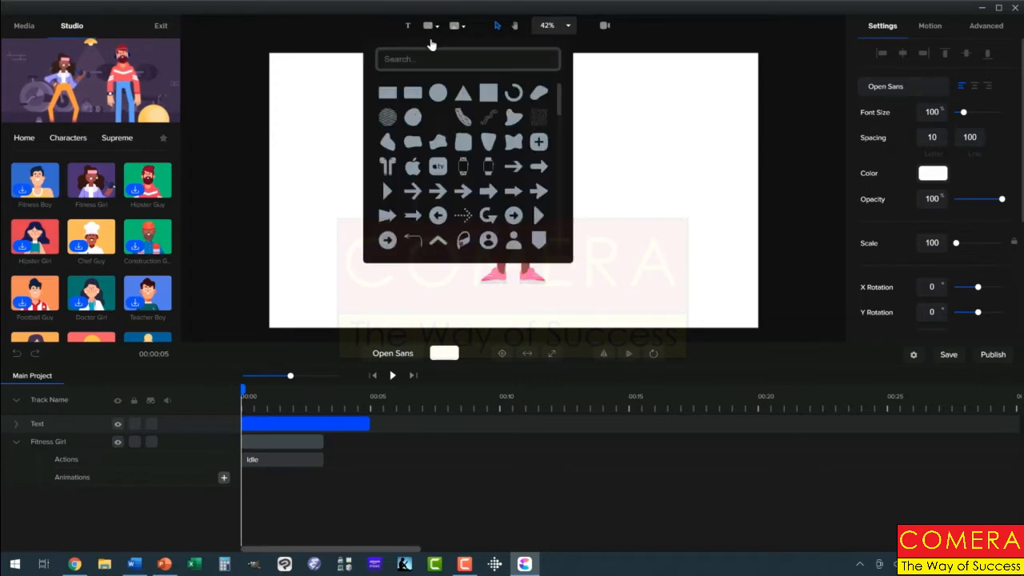
click(388, 93)
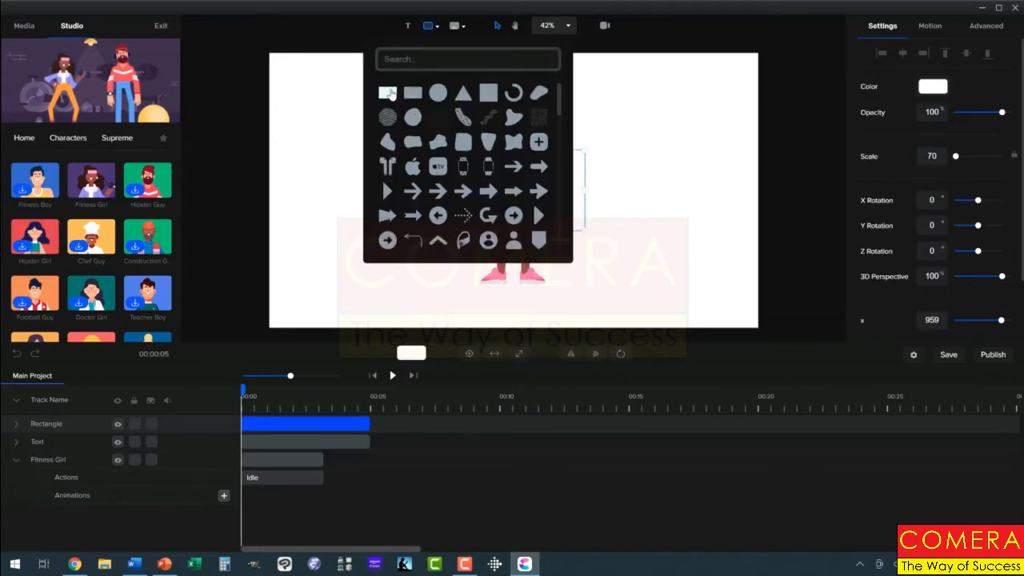
click(631, 166)
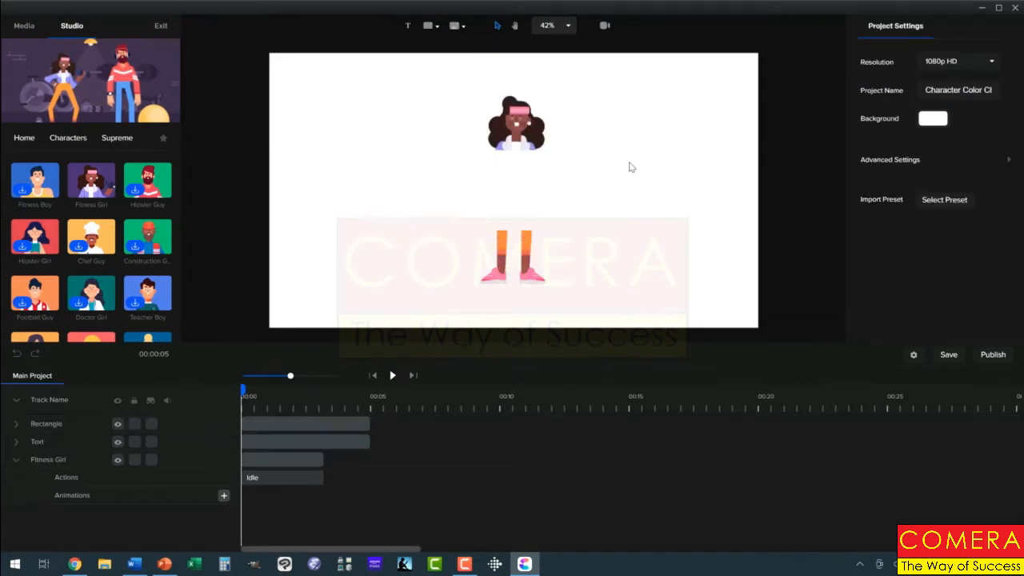
click(567, 193)
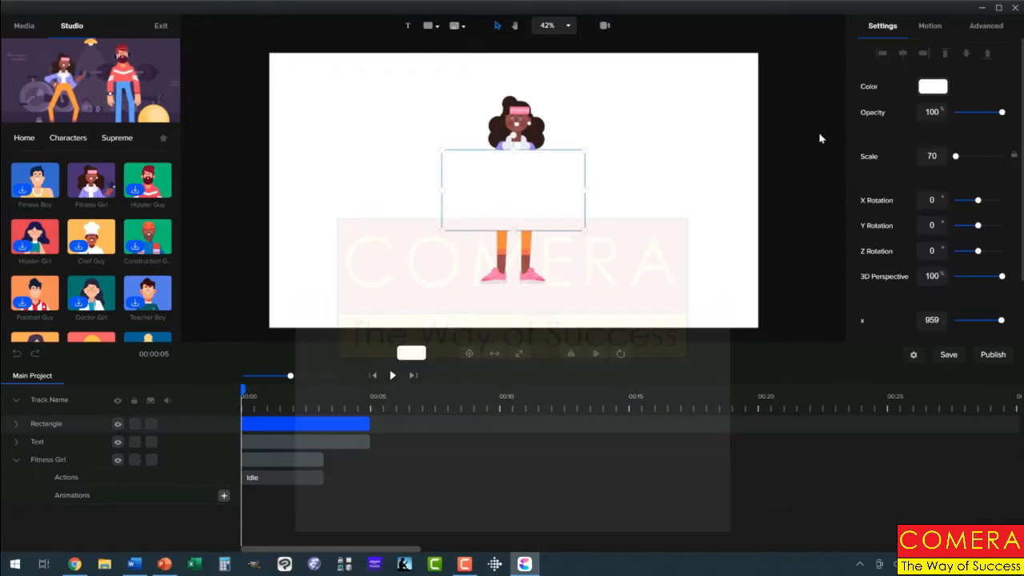
click(932, 88)
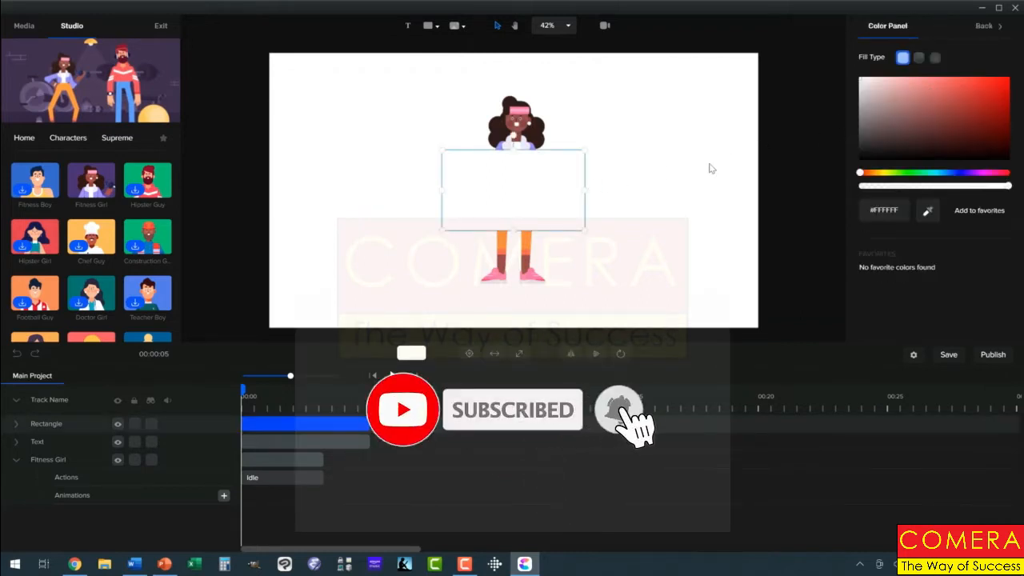
click(658, 176)
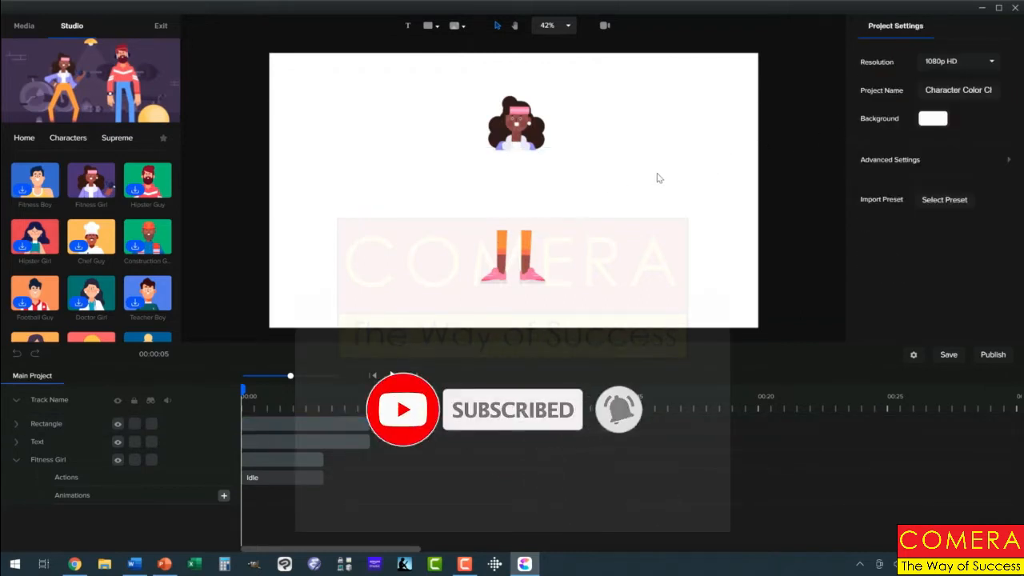
click(537, 190)
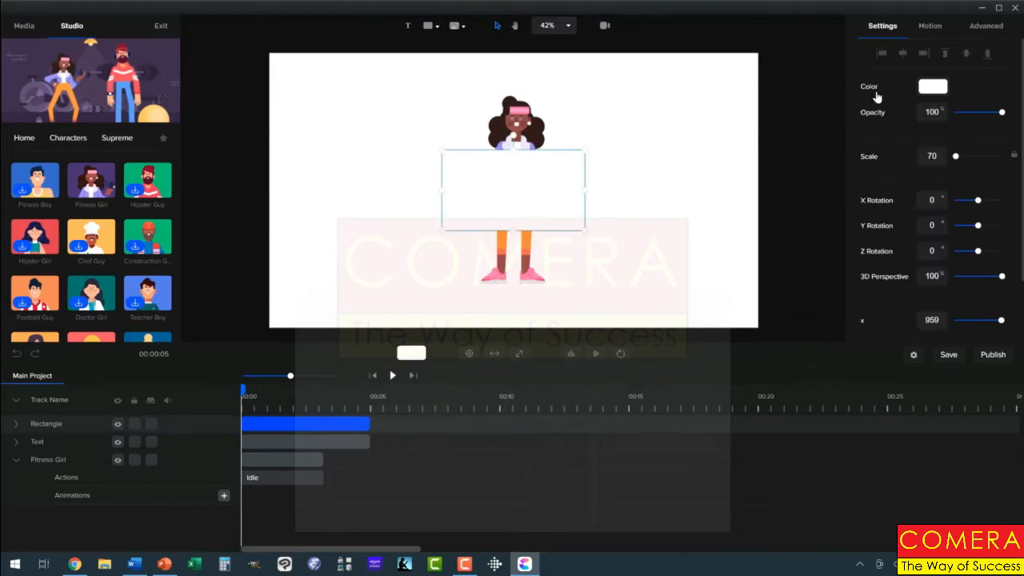
click(933, 88)
drag(996, 97, 1016, 76)
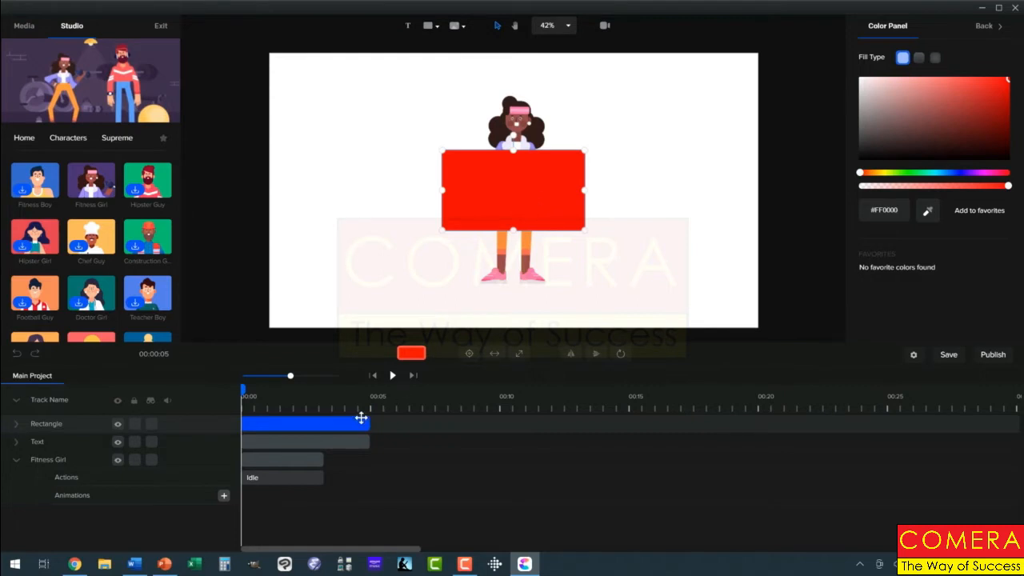
right_click(362, 424)
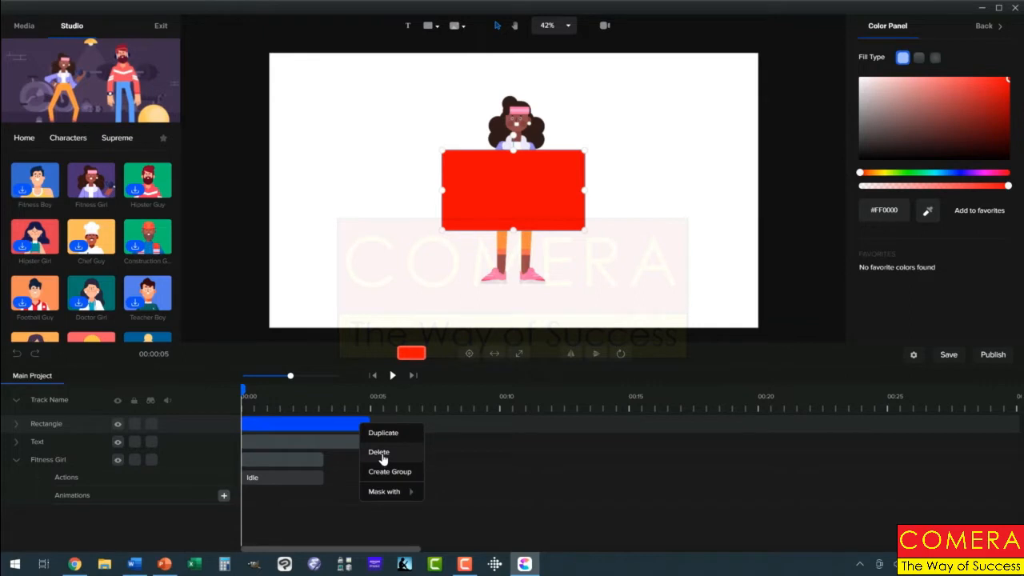
click(381, 453)
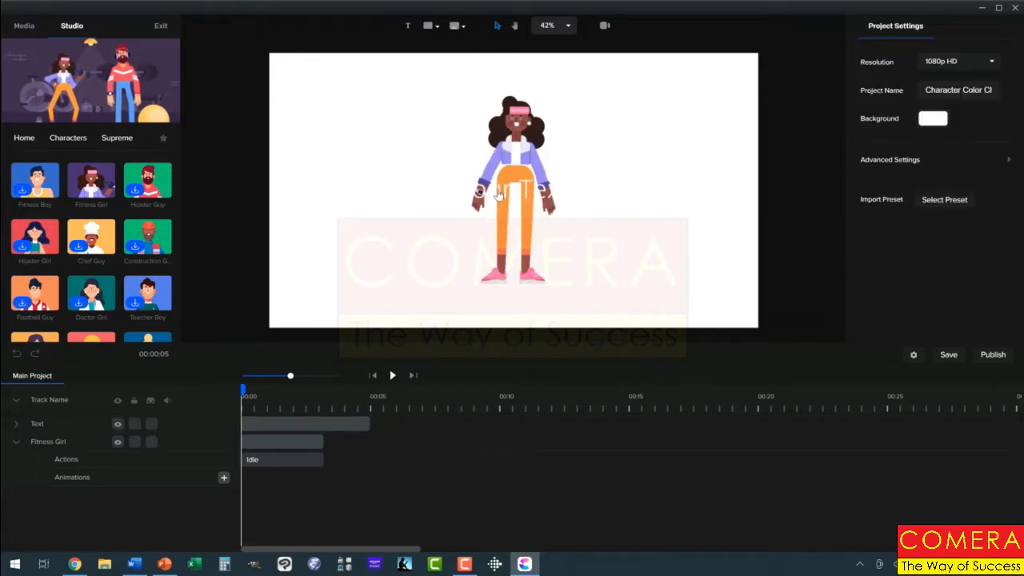
click(499, 192)
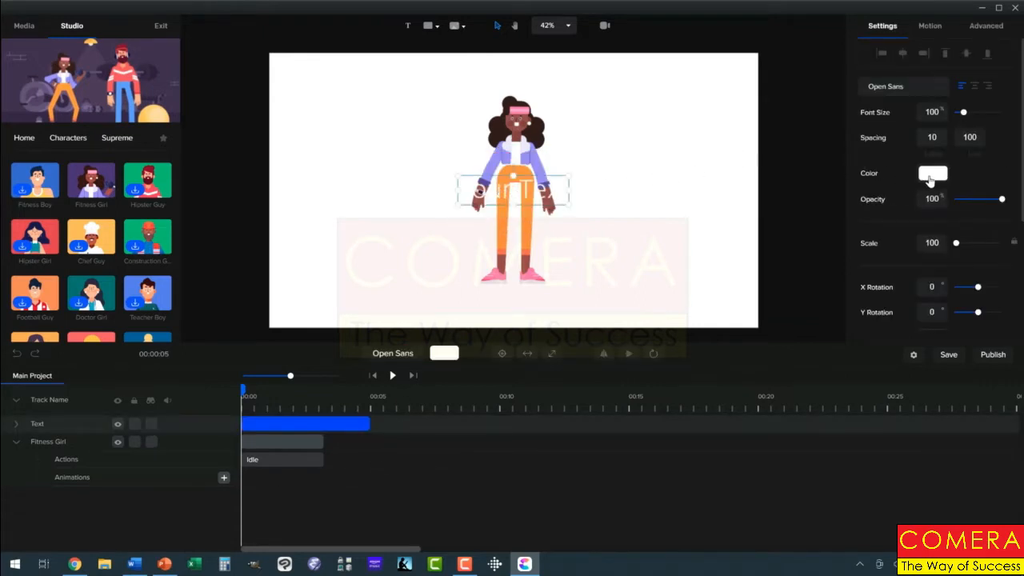
click(933, 174)
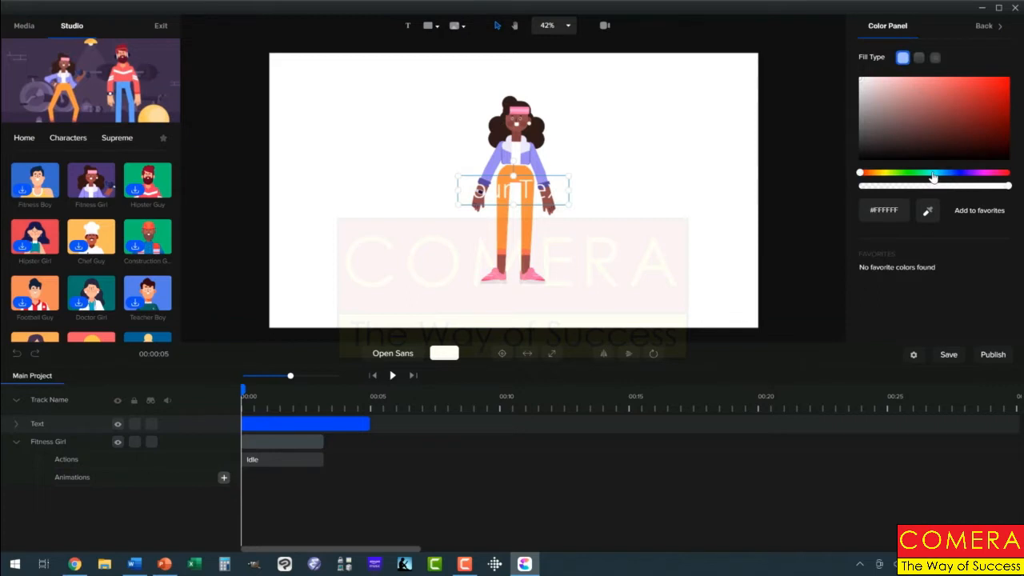
click(863, 158)
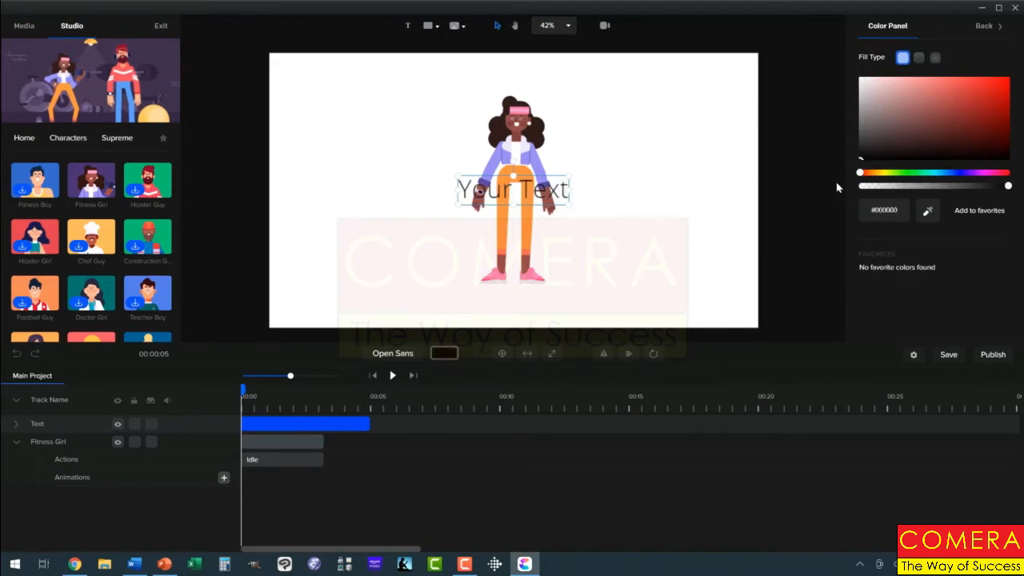
right_click(358, 421)
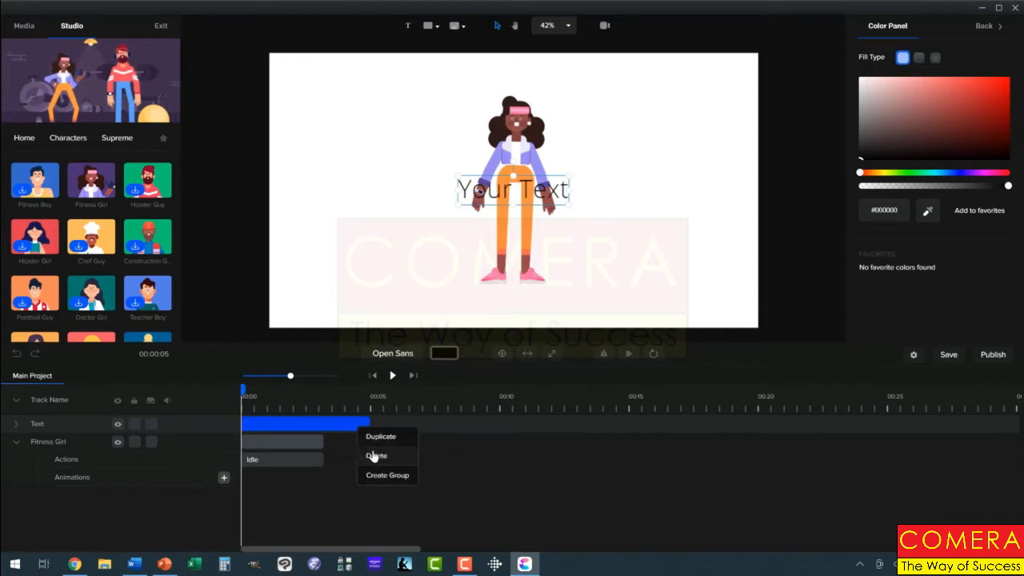
click(375, 456)
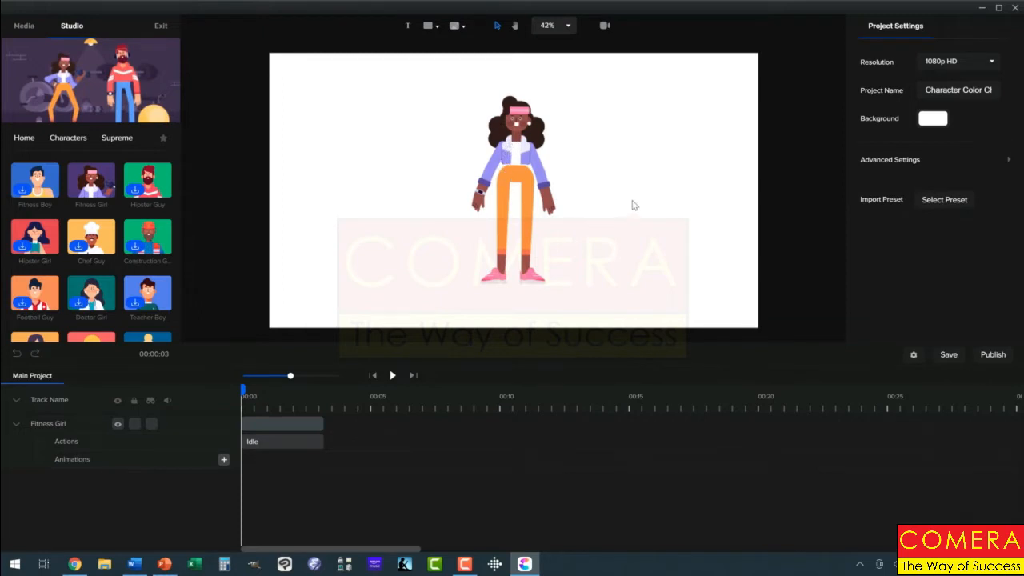
Add a new Replace Colors entry to Fitness Girl under Advanced, with its eyedropper active
click(517, 163)
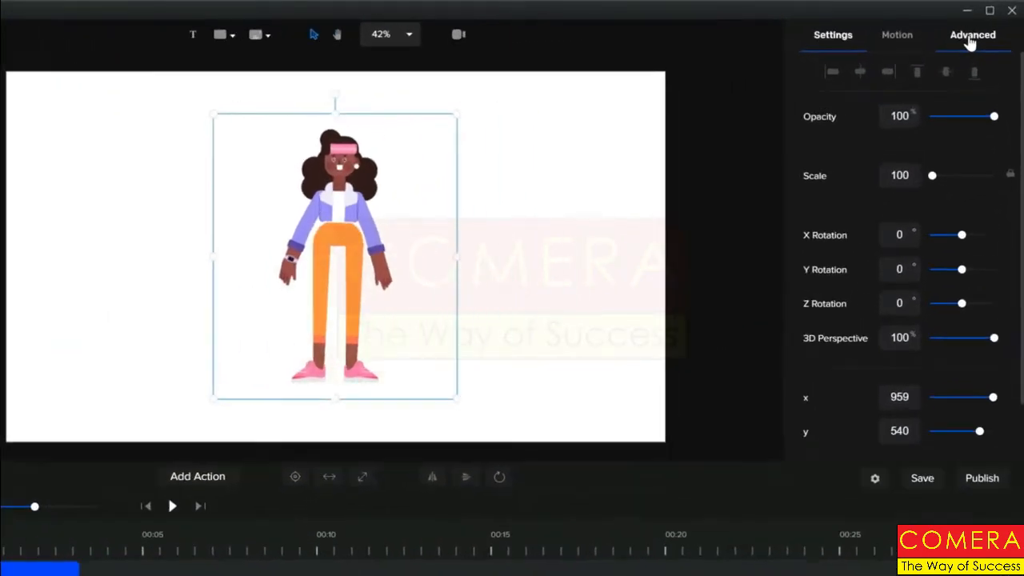
click(985, 25)
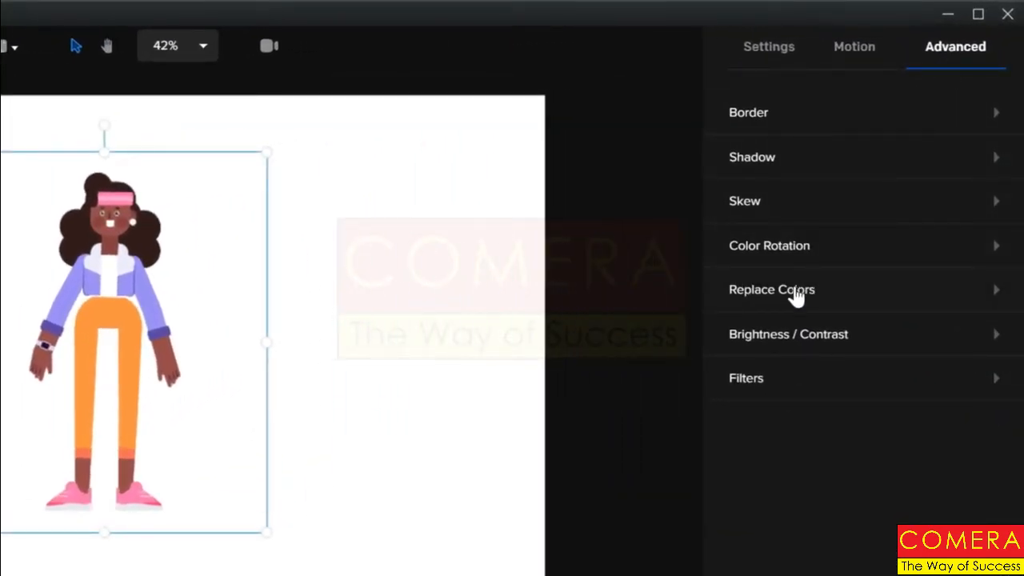
click(996, 292)
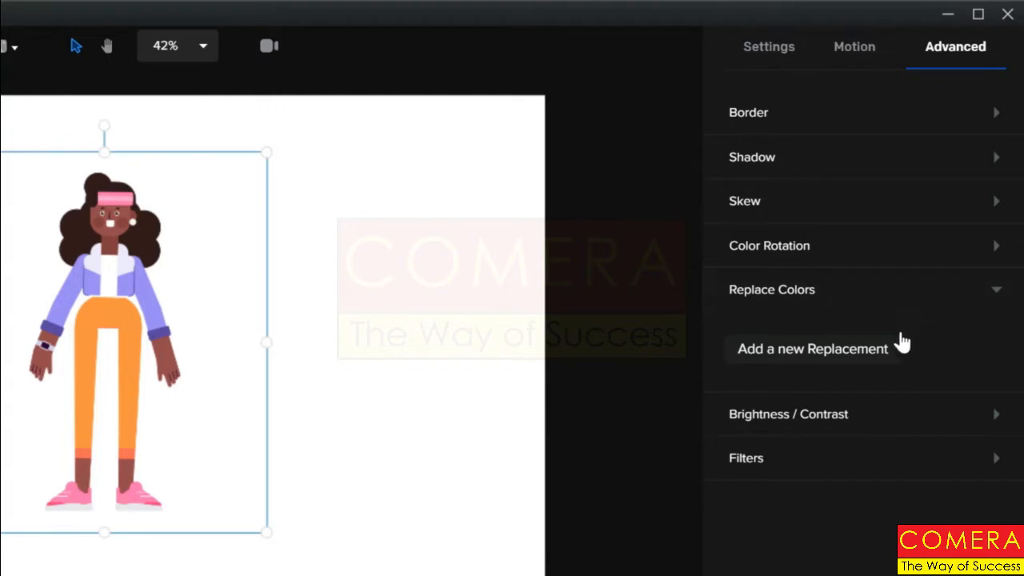
click(829, 356)
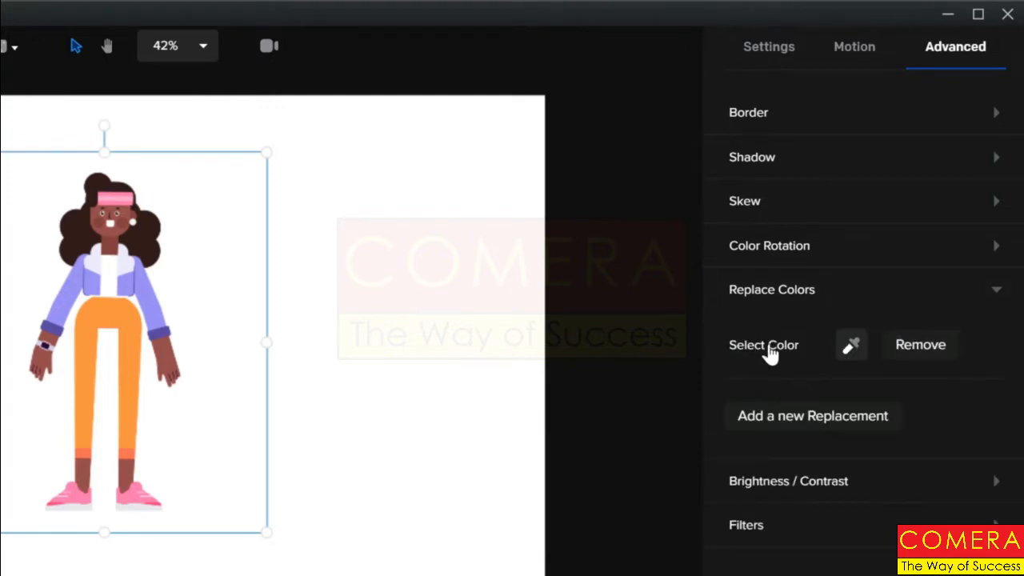
click(851, 349)
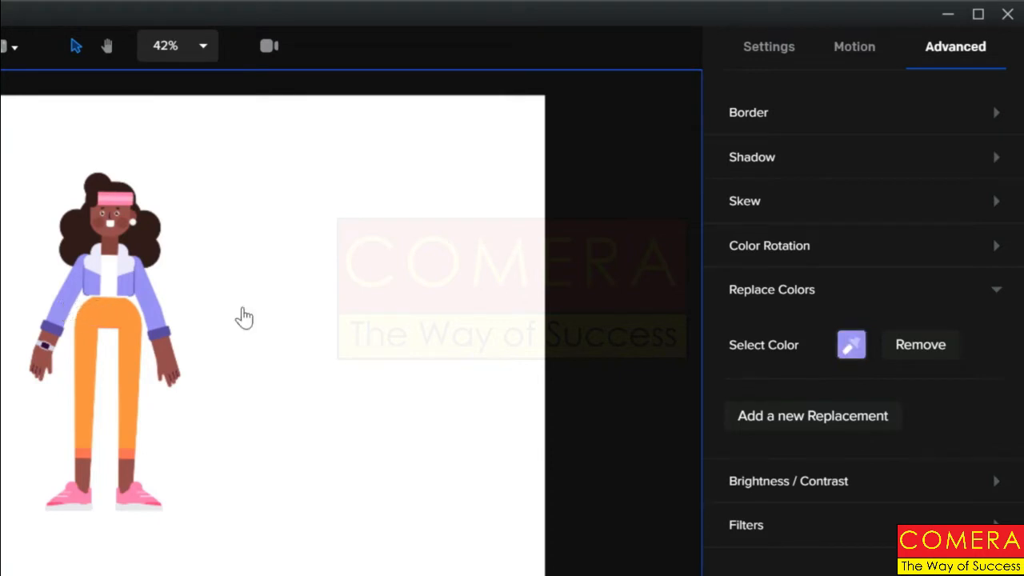
Pick the purple jacket sleeve as the old colour and set the new colour to green
click(852, 350)
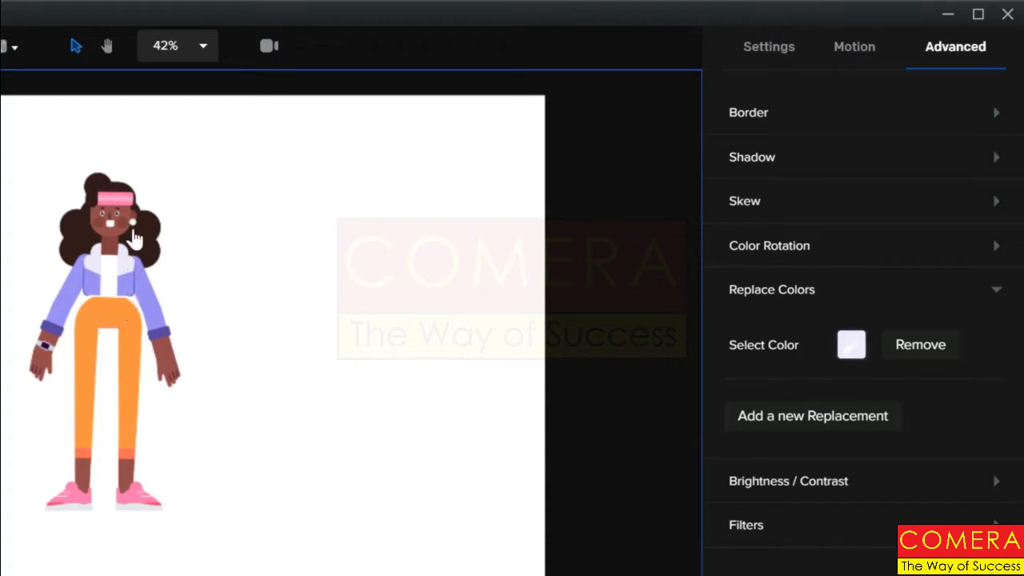
click(67, 305)
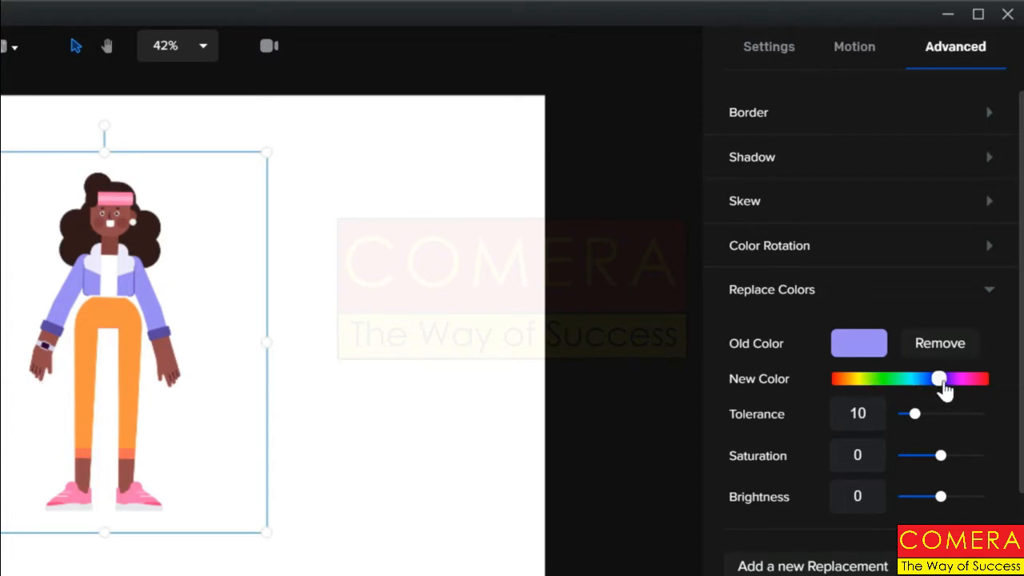
drag(944, 390, 884, 402)
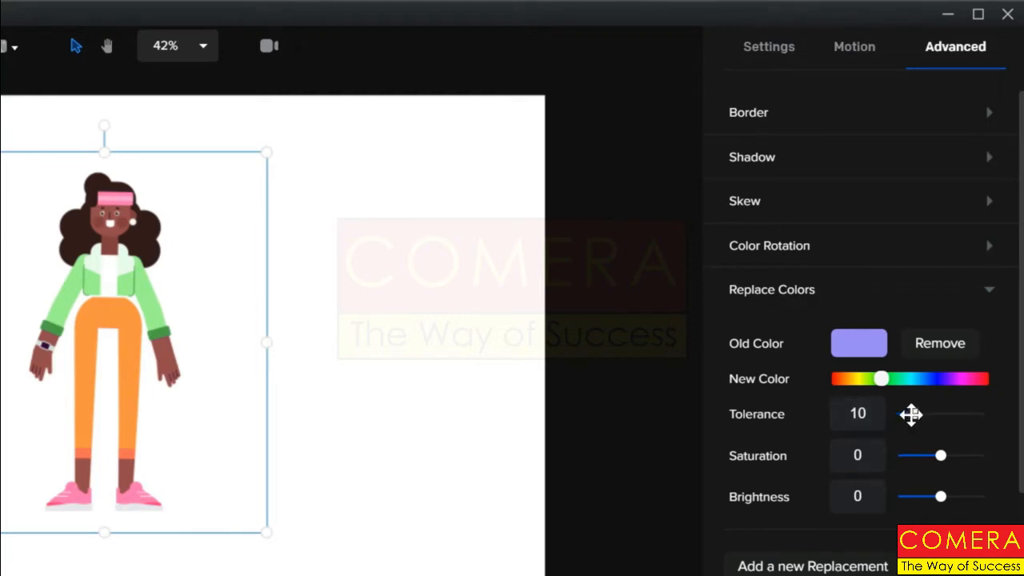
Set the jacket replacement's tolerance to 2
drag(910, 414, 896, 417)
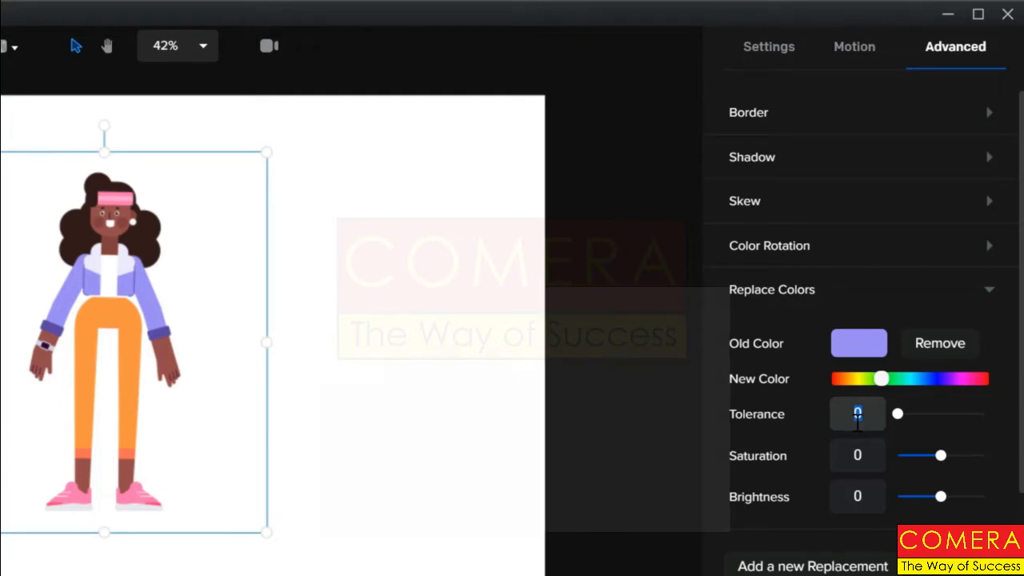
text(1)
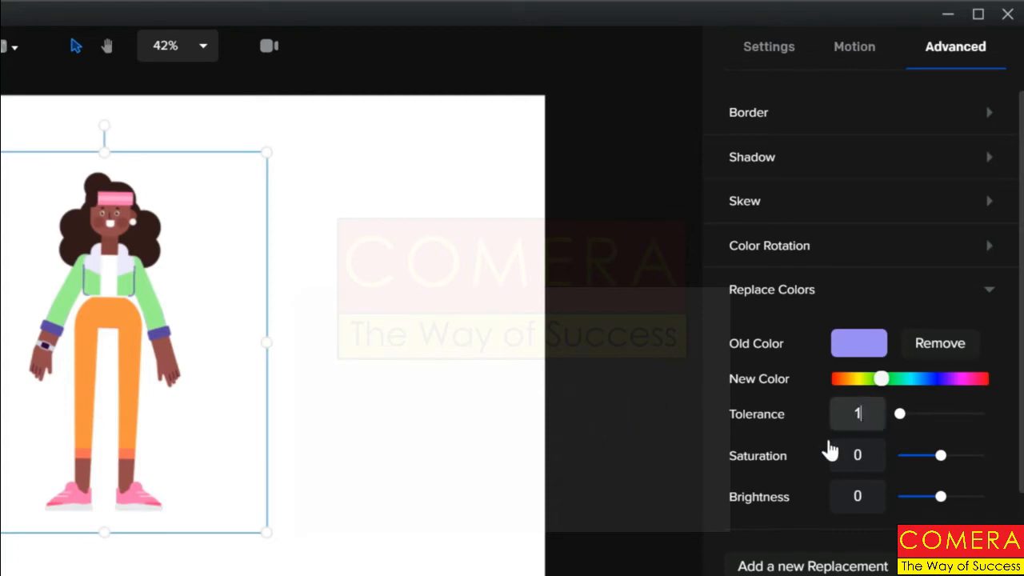
key(BackSpace)
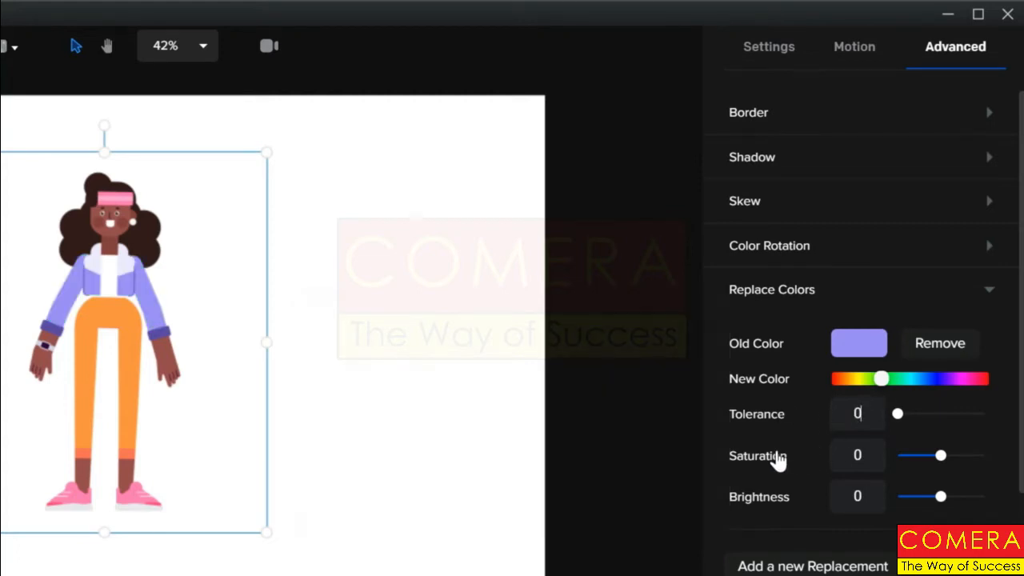
text(2)
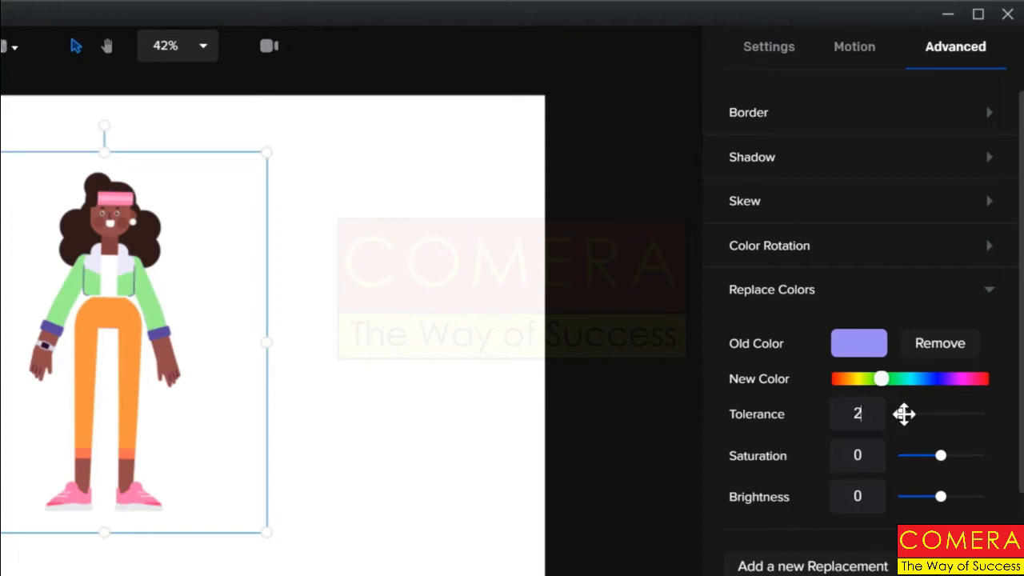
Set the jacket replacement to tolerance 5, saturation 0 and brightness 100
drag(905, 413, 909, 413)
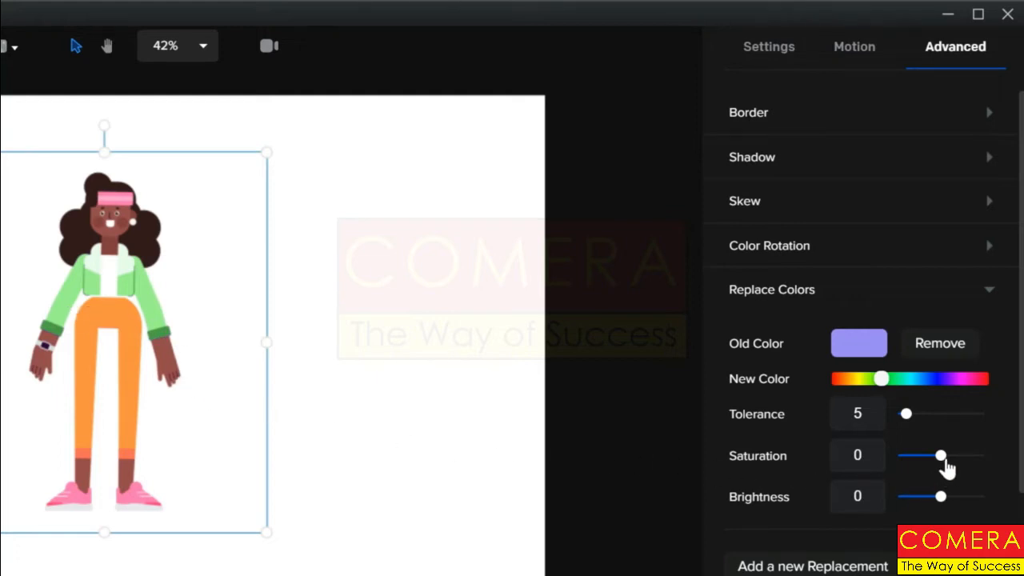
drag(941, 455, 892, 463)
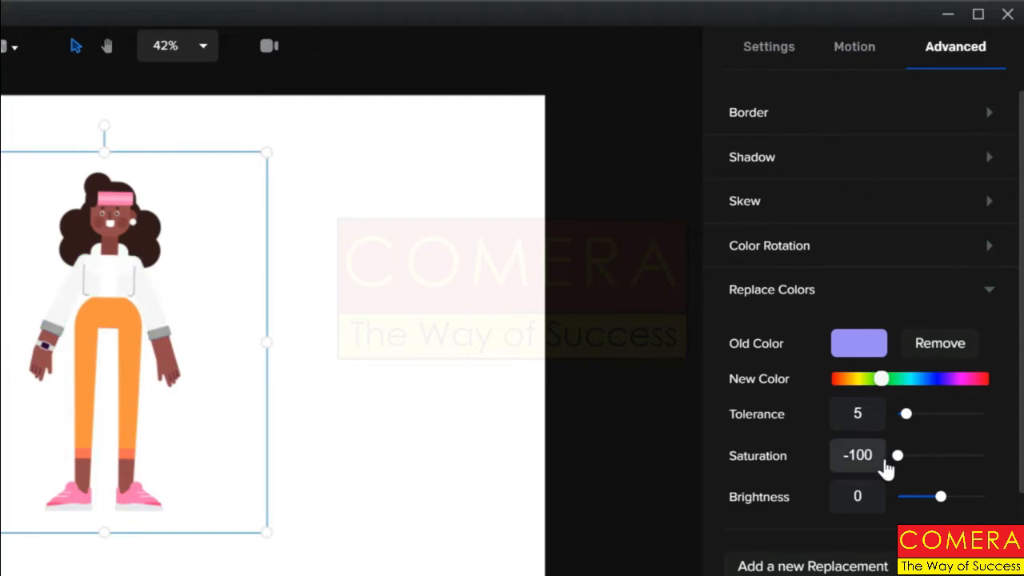
drag(887, 471, 958, 471)
drag(972, 464, 987, 459)
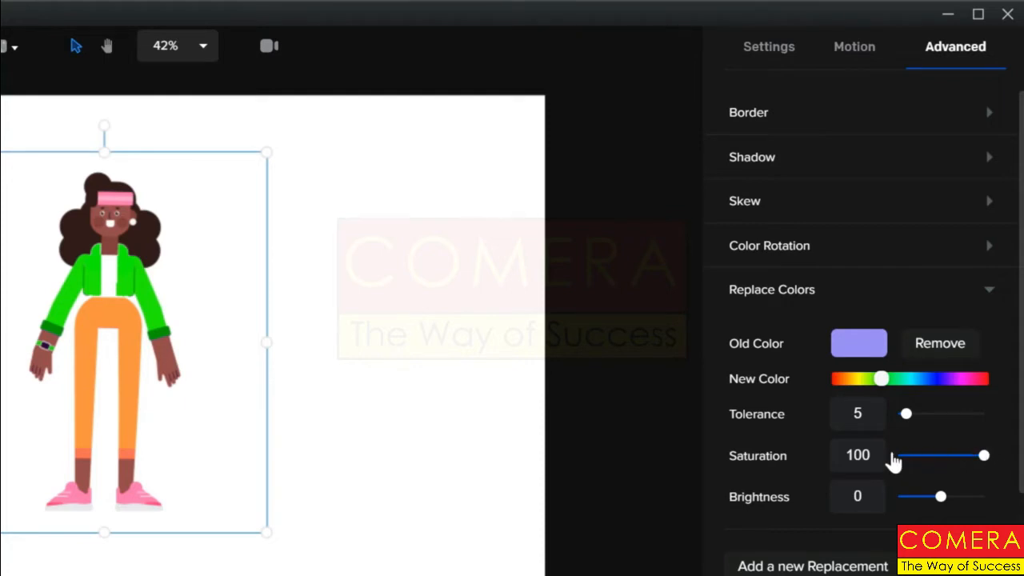
double_click(843, 455)
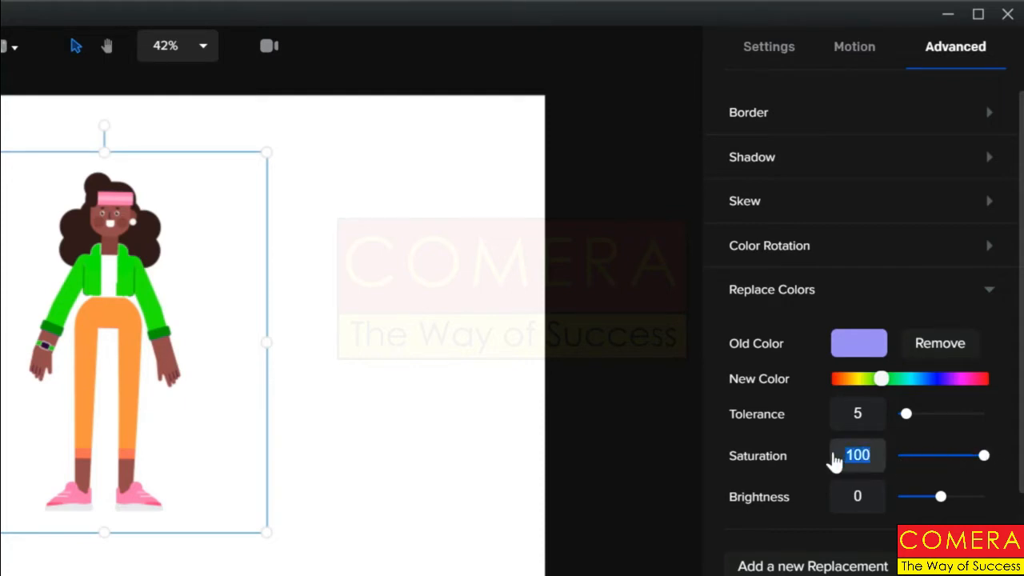
text(0)
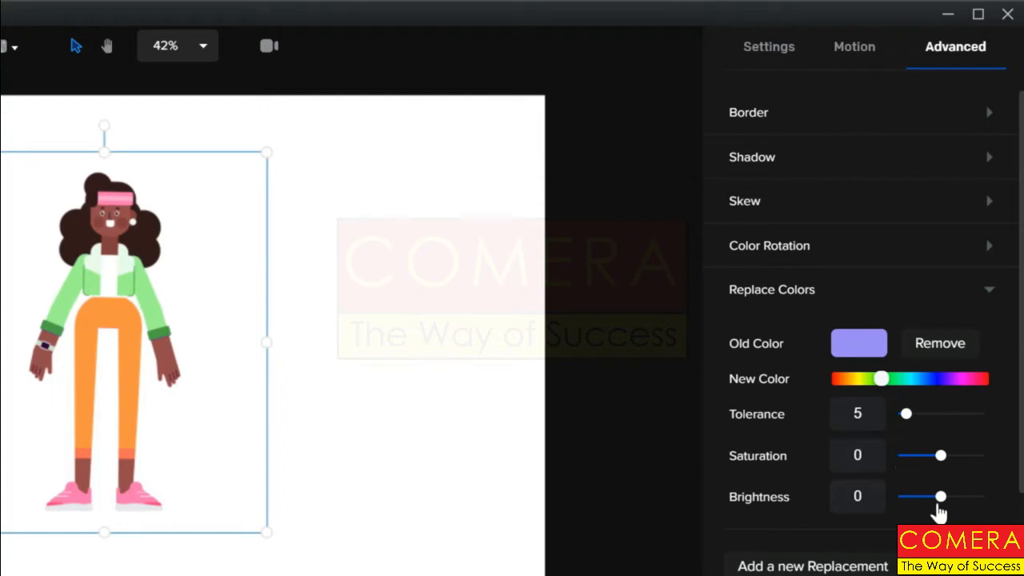
drag(940, 497, 1010, 506)
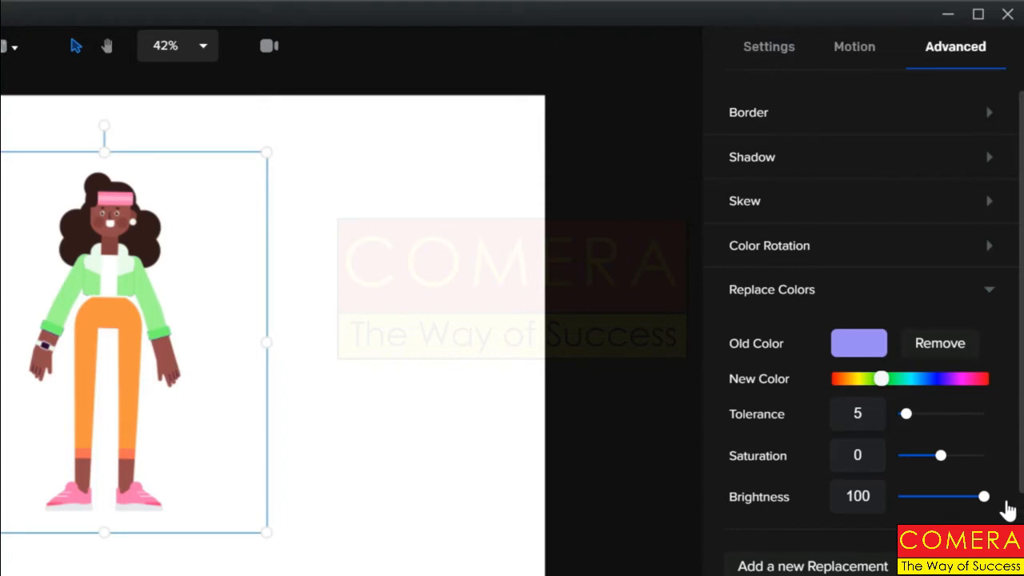
Add a second colour replacement that samples the pink of the shoes, then fit the canvas to screen
click(778, 566)
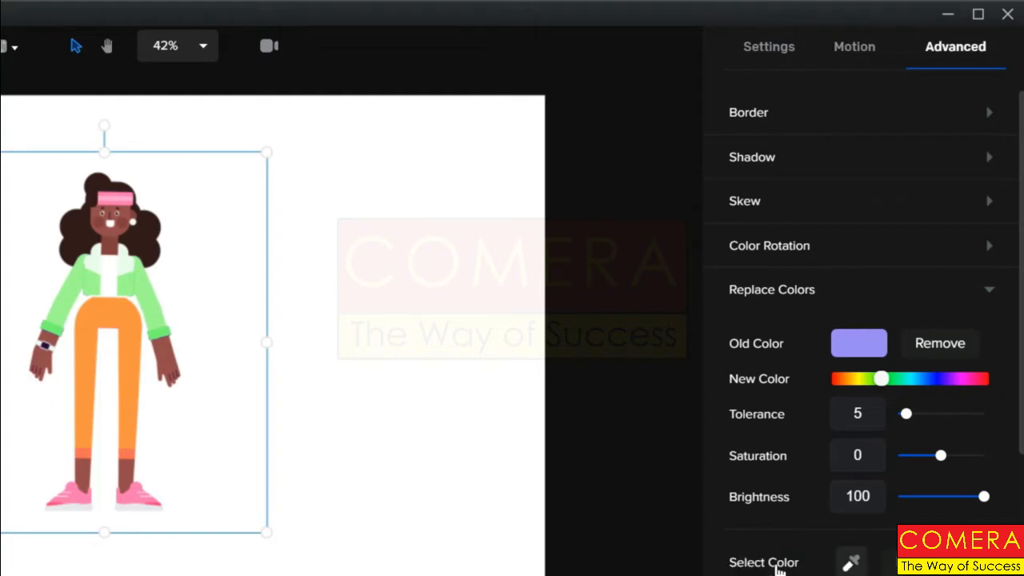
click(851, 565)
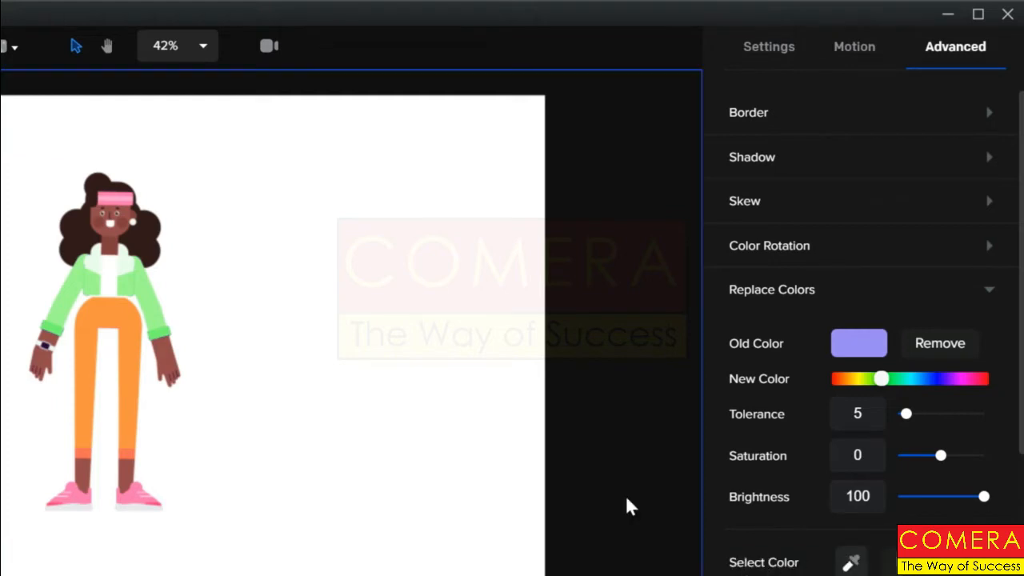
click(128, 203)
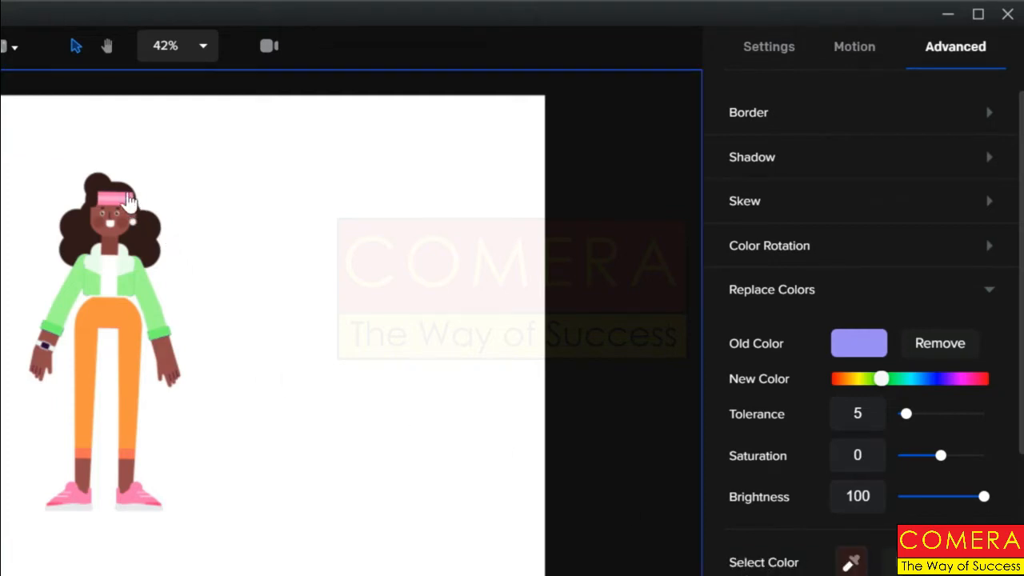
click(80, 501)
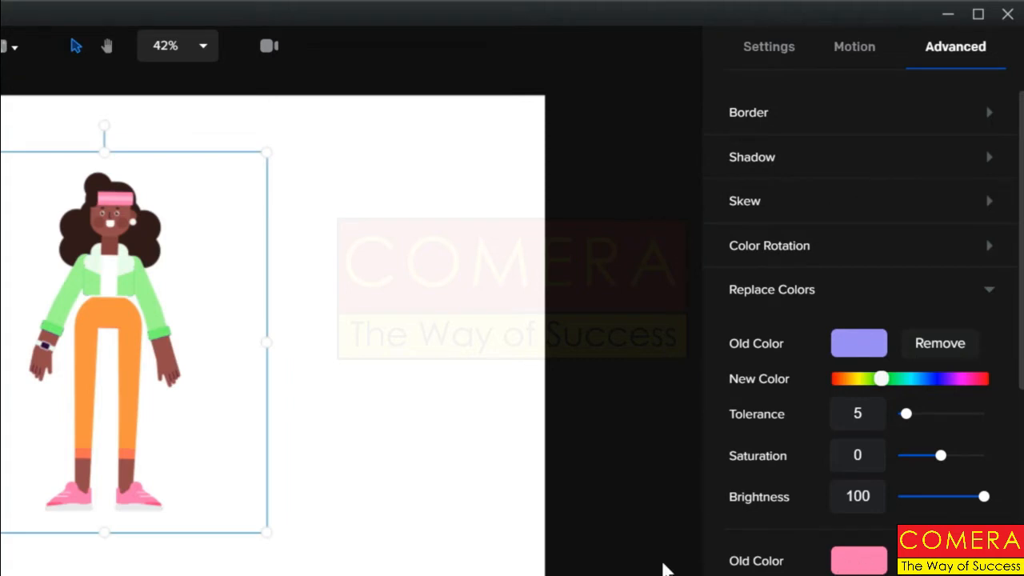
scroll(665, 568, down, 4)
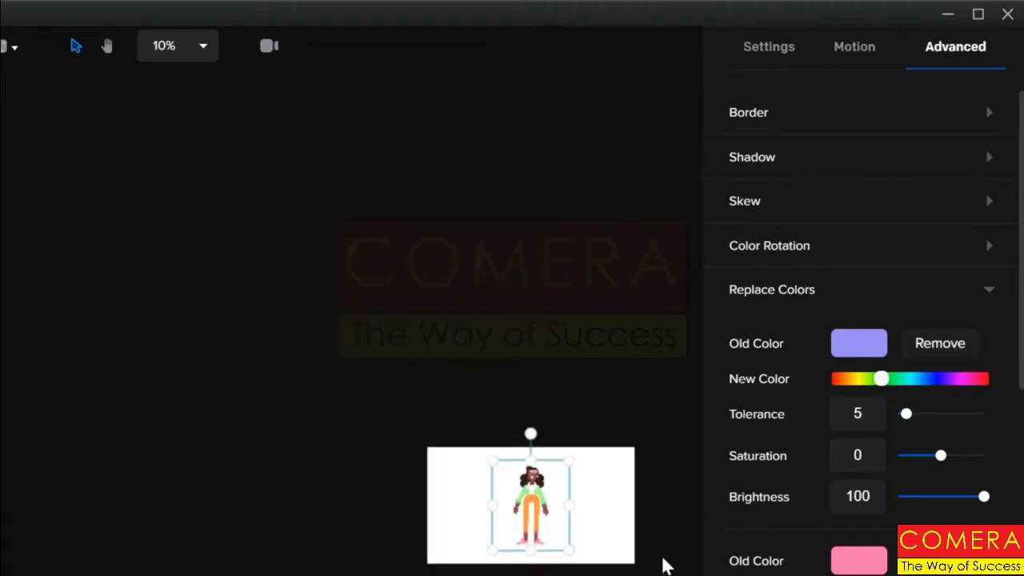
click(202, 50)
click(195, 88)
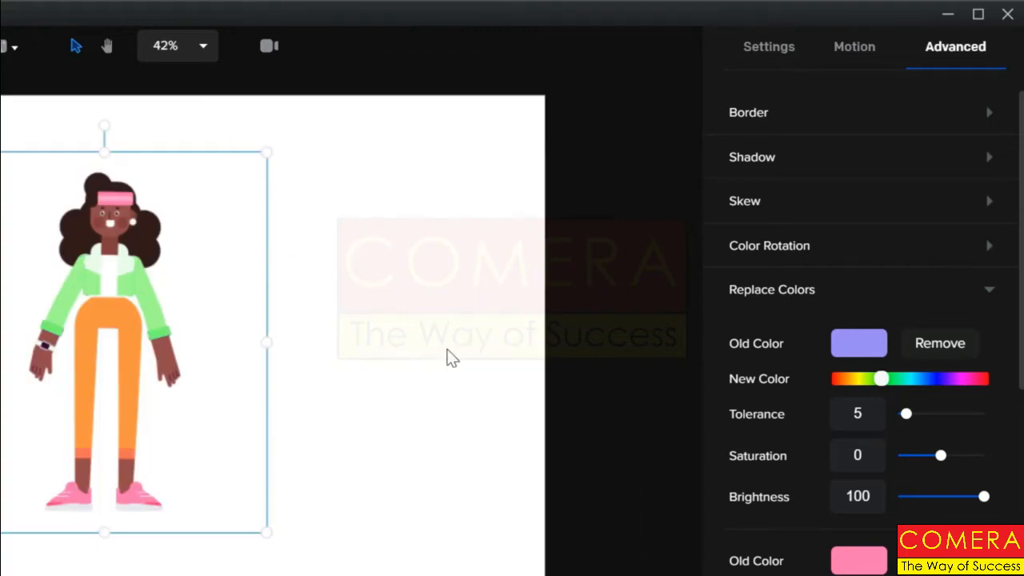
scroll(928, 504, down, 5)
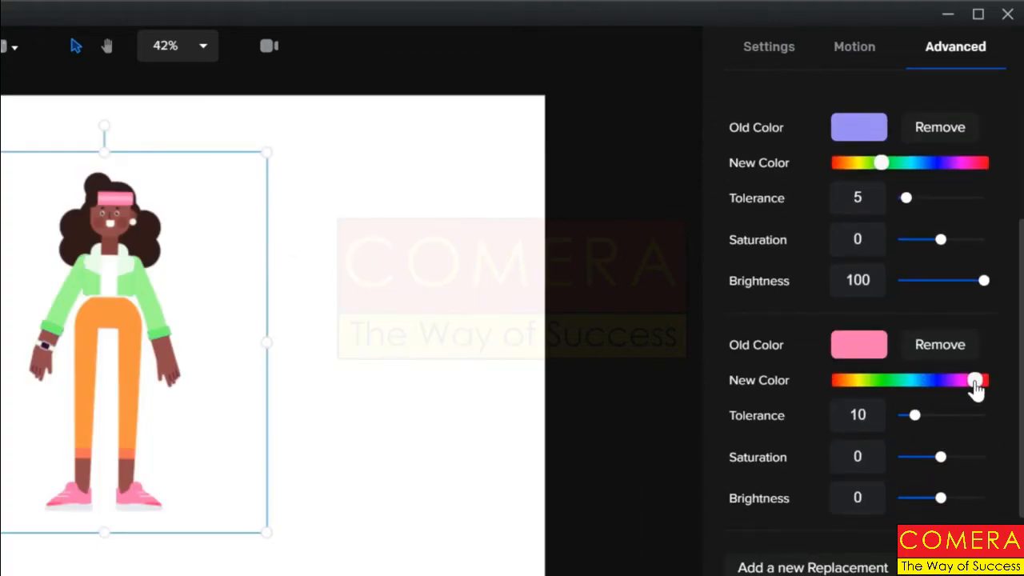
Set the pink replacement's new colour to purple and its tolerance to 6
drag(974, 382, 941, 385)
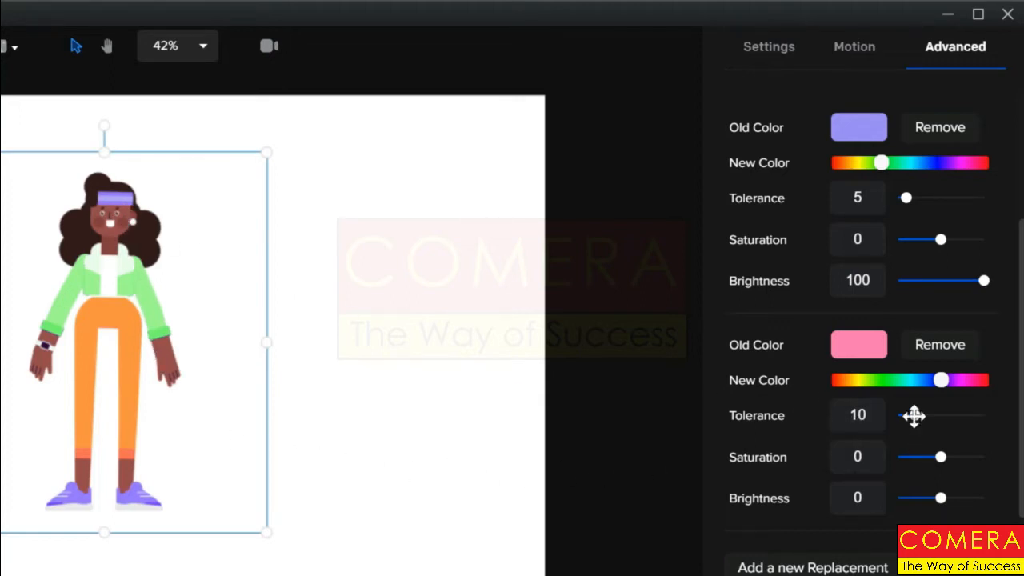
drag(913, 415, 858, 417)
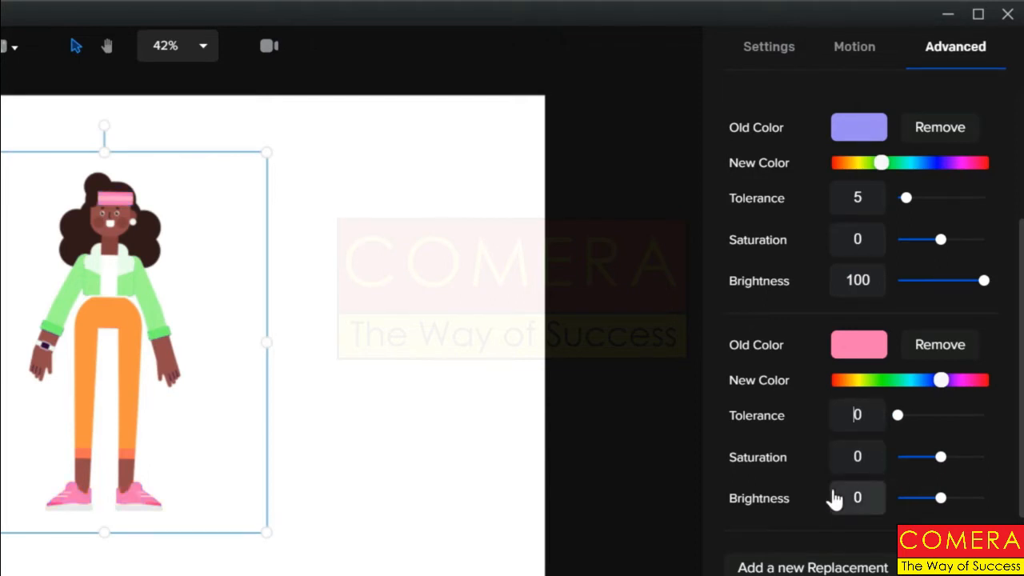
text(1)
key(Delete)
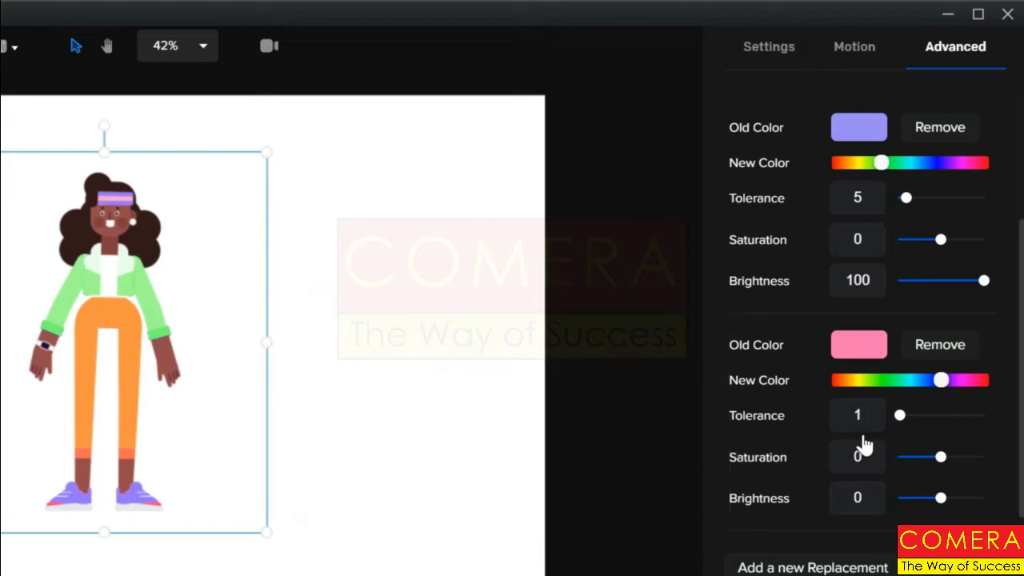
text(2)
key(BackSpace)
text(3)
key(BackSpace)
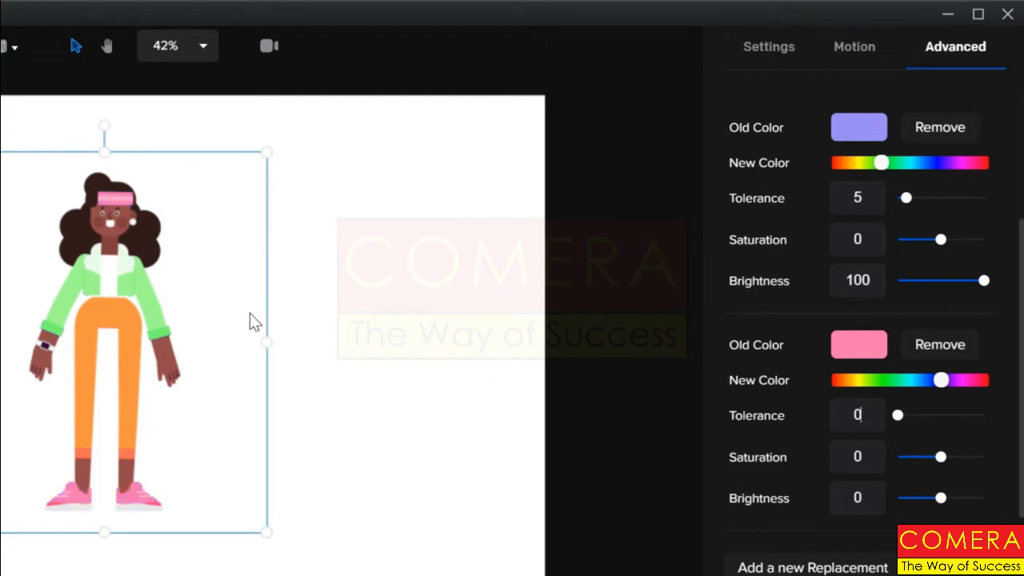
text(5)
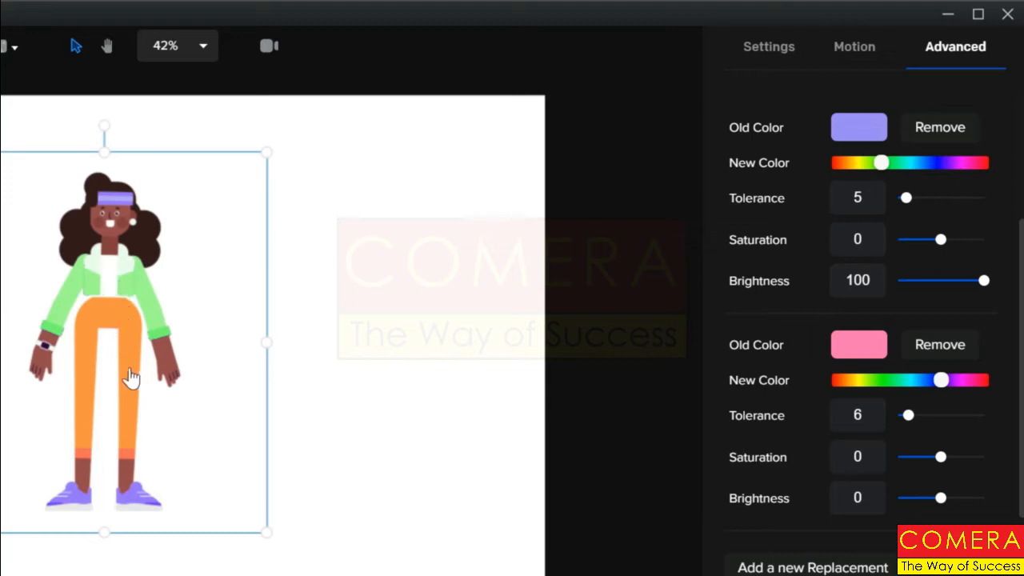
drag(126, 329, 126, 327)
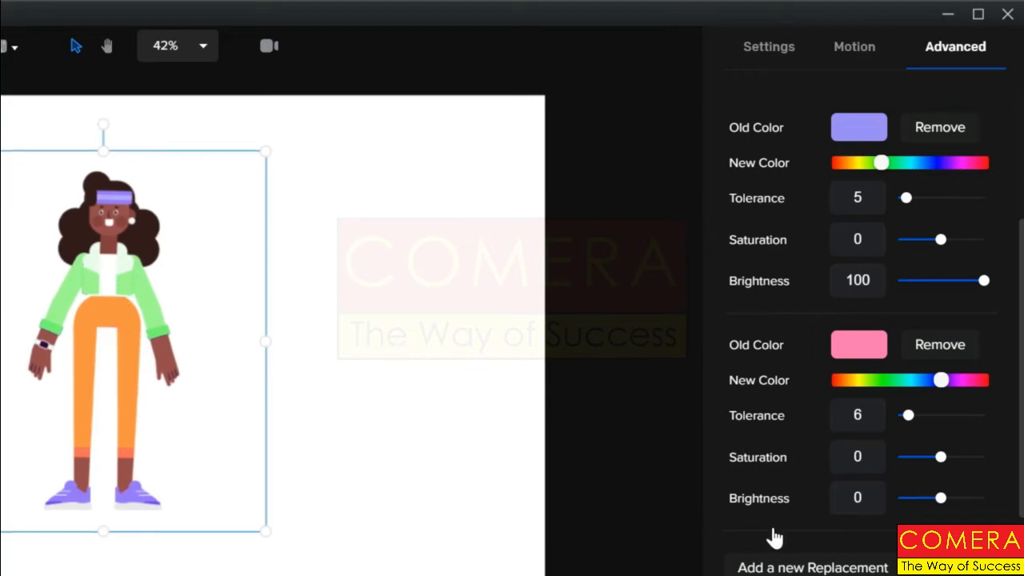
click(800, 565)
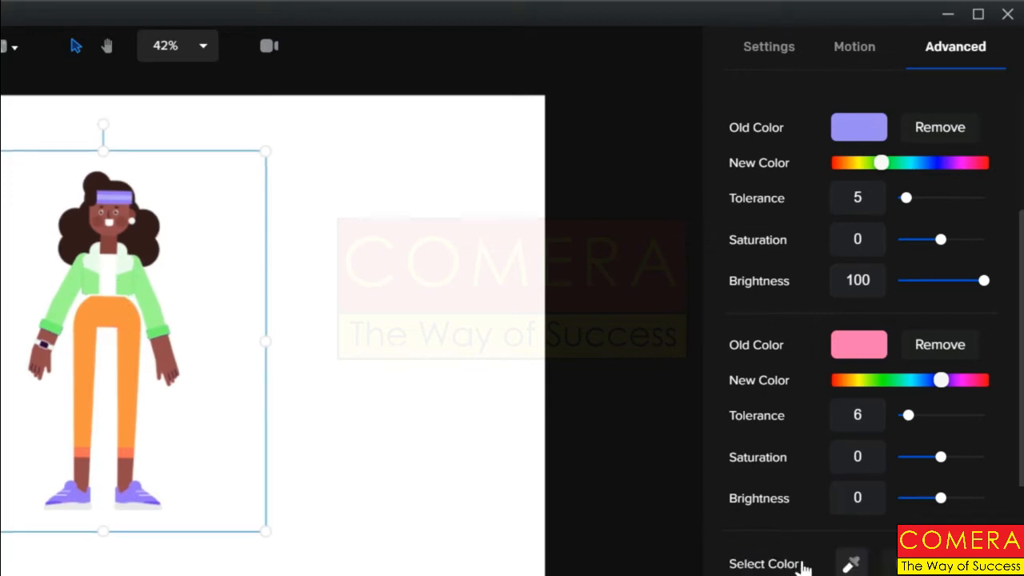
click(855, 566)
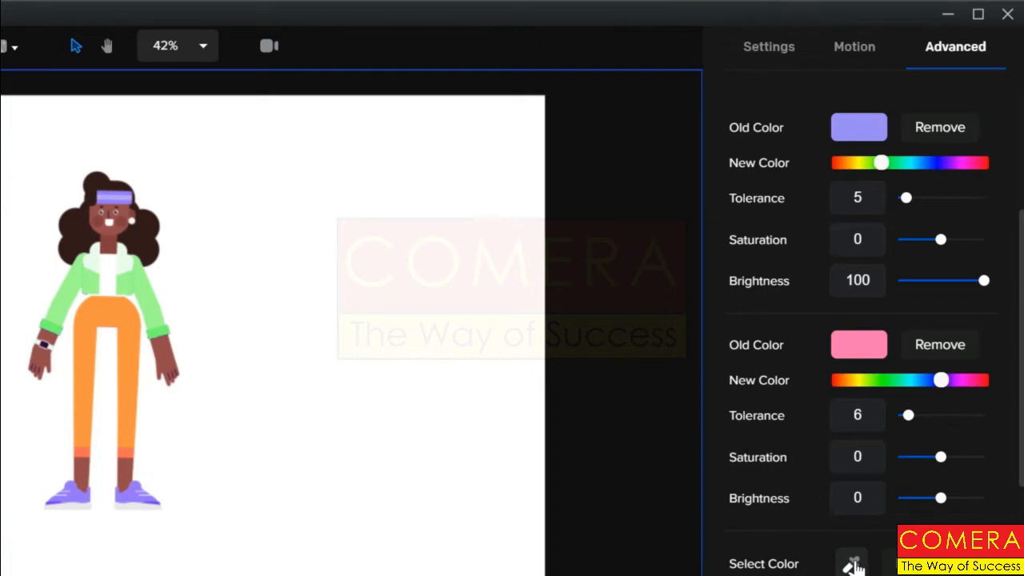
click(131, 378)
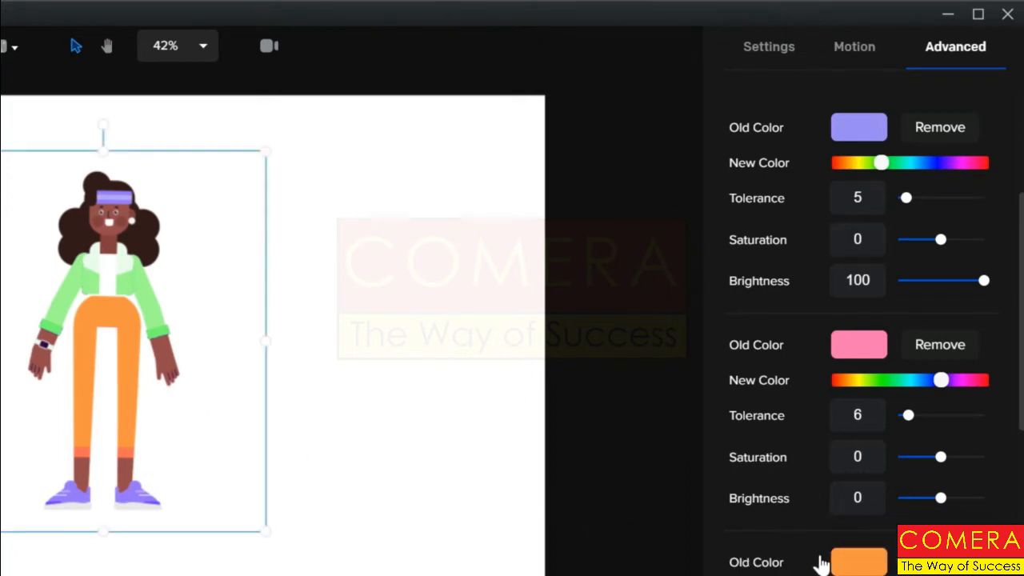
scroll(838, 519, down, 4)
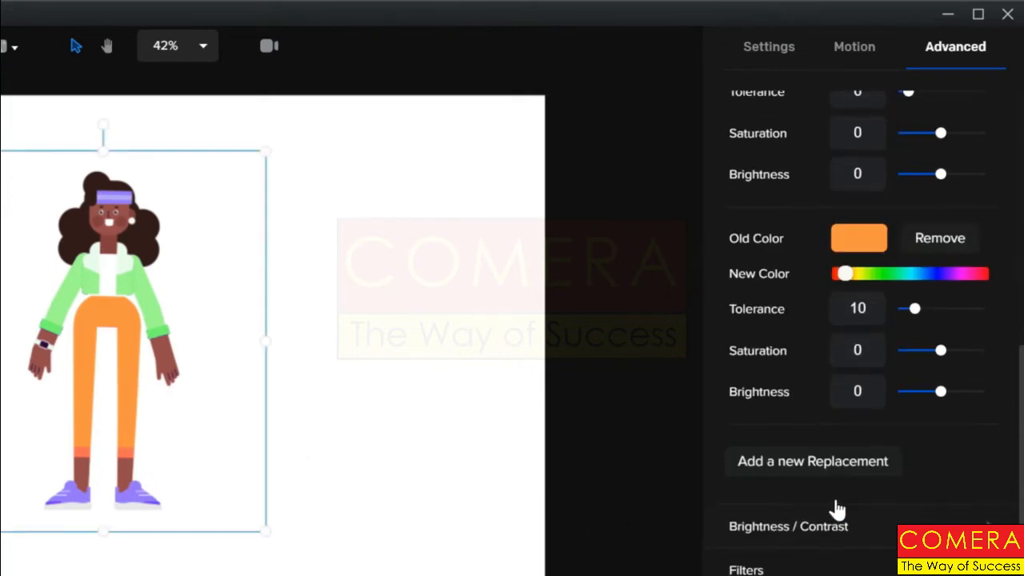
click(861, 276)
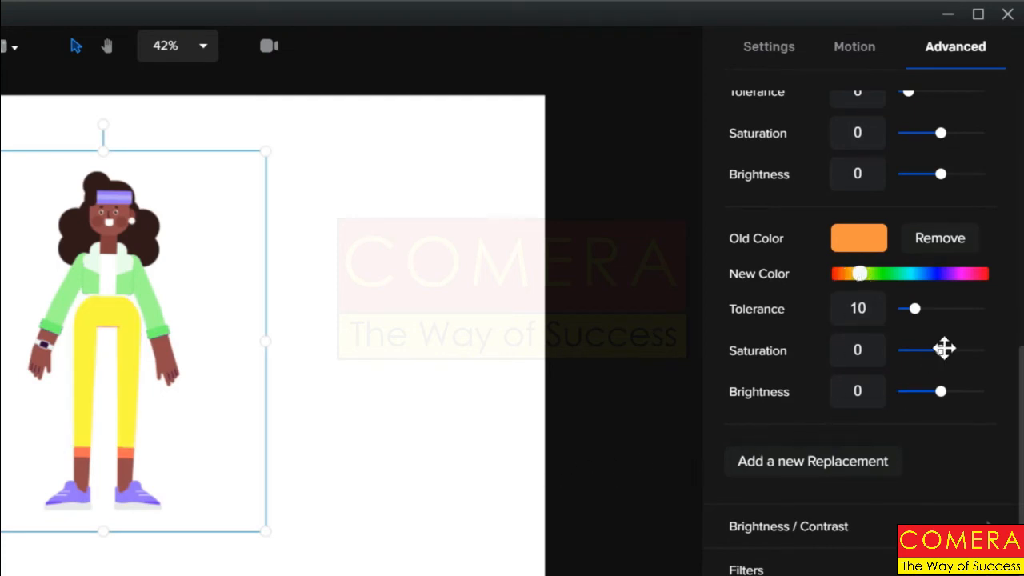
mouse_move(942, 349)
mouse_down()
mouse_move(899, 350)
mouse_move(949, 359)
mouse_move(950, 349)
mouse_up()
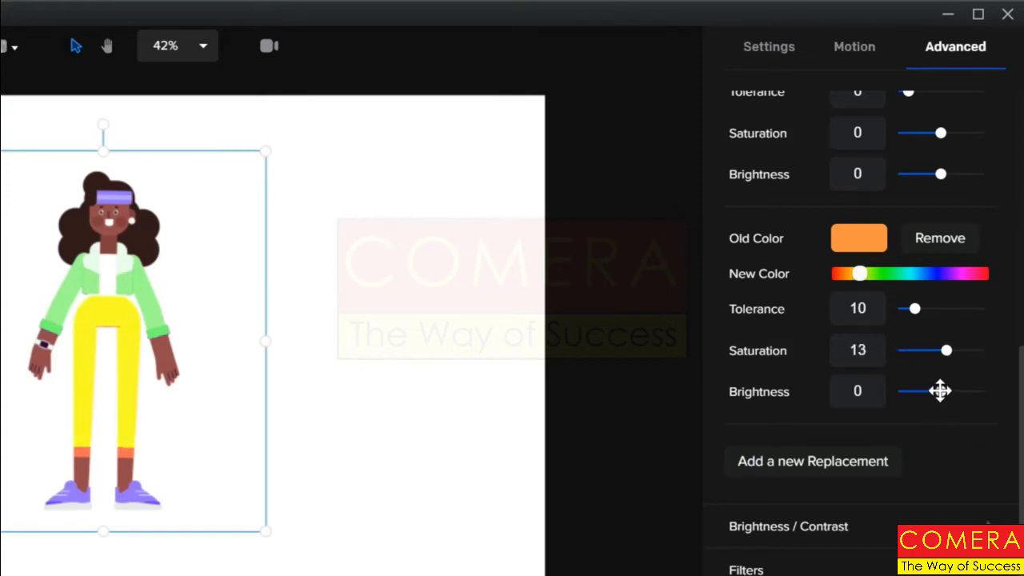
drag(940, 391, 931, 391)
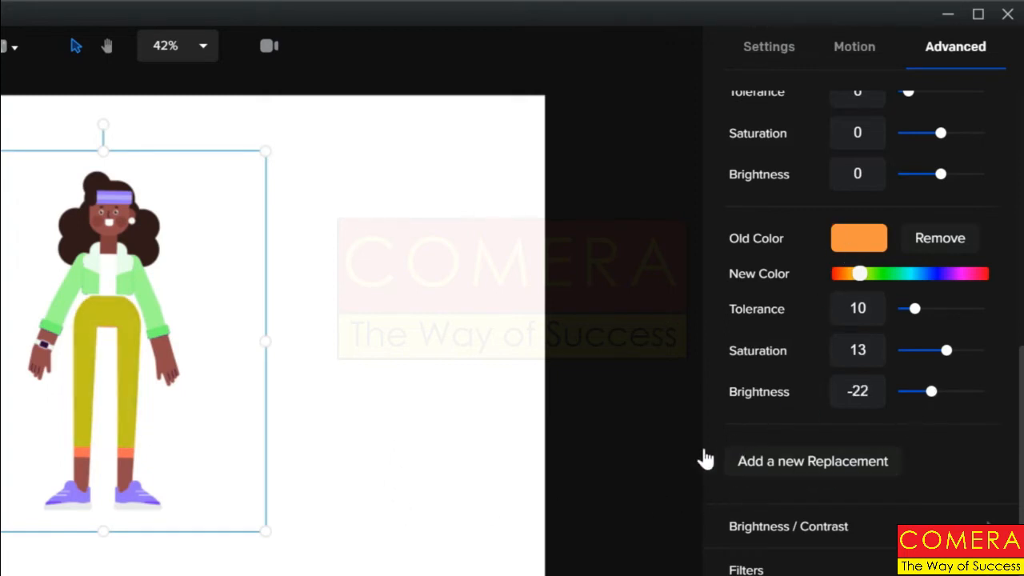
scroll(705, 451, up, 6)
scroll(691, 452, down, 5)
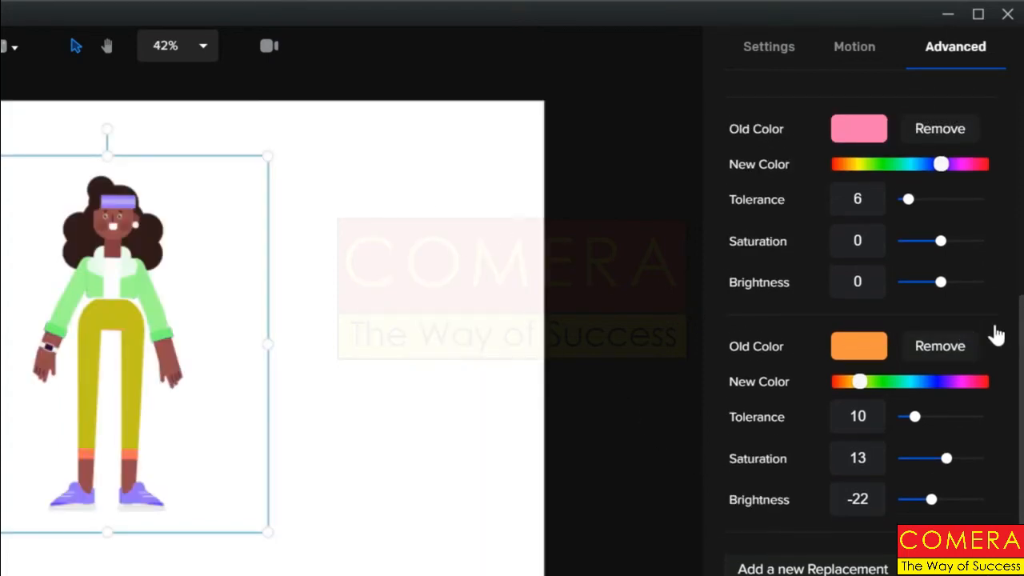
Remove the green jacket replacement, undoing the accidental removal of the pink one
scroll(990, 332, up, 4)
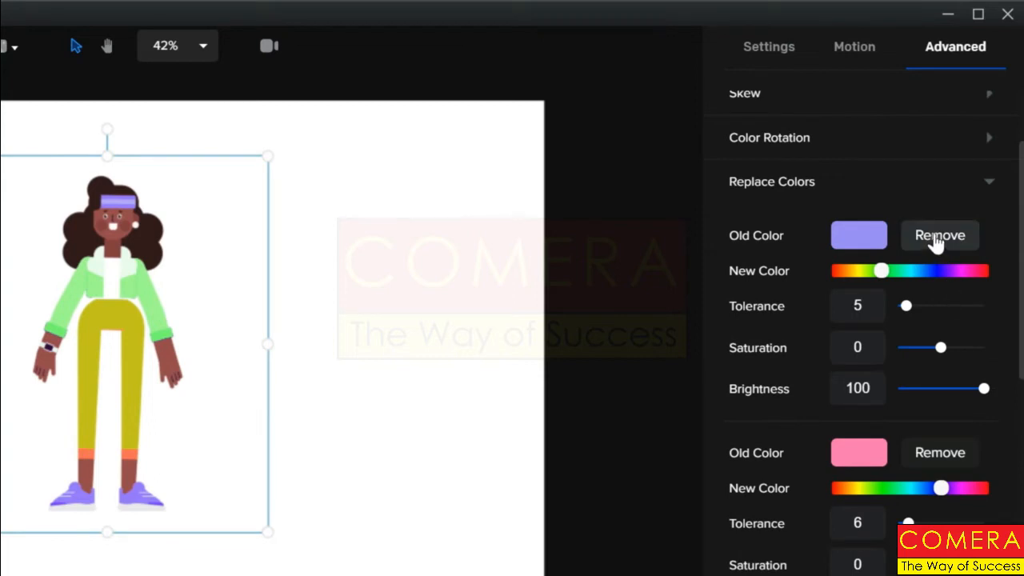
click(933, 237)
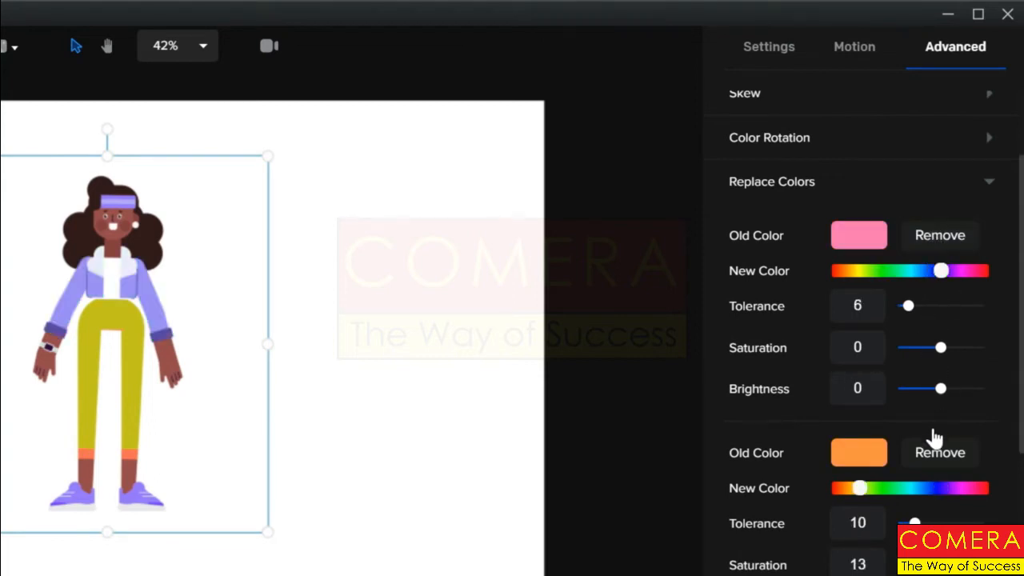
click(936, 239)
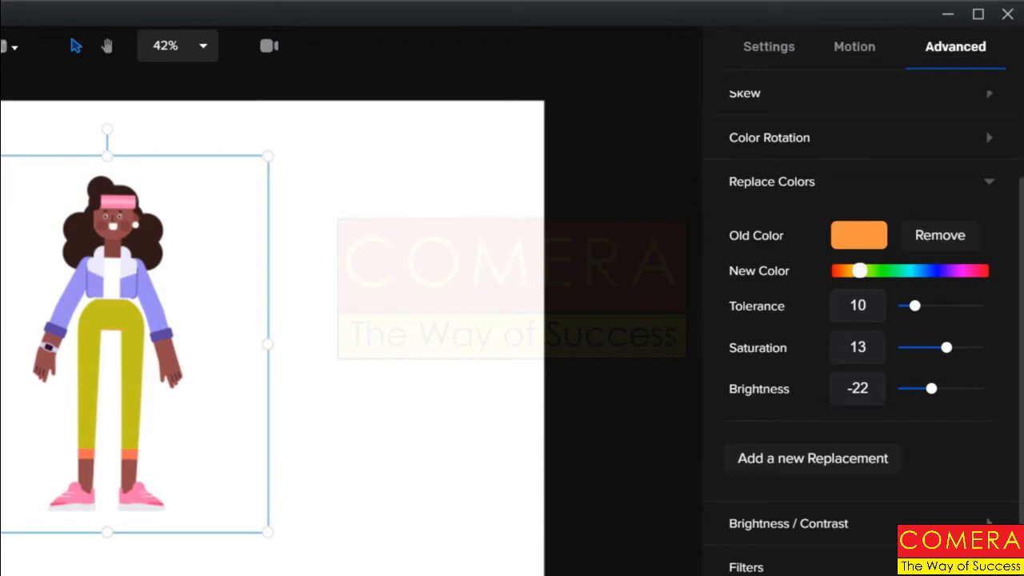
key(ctrl+z)
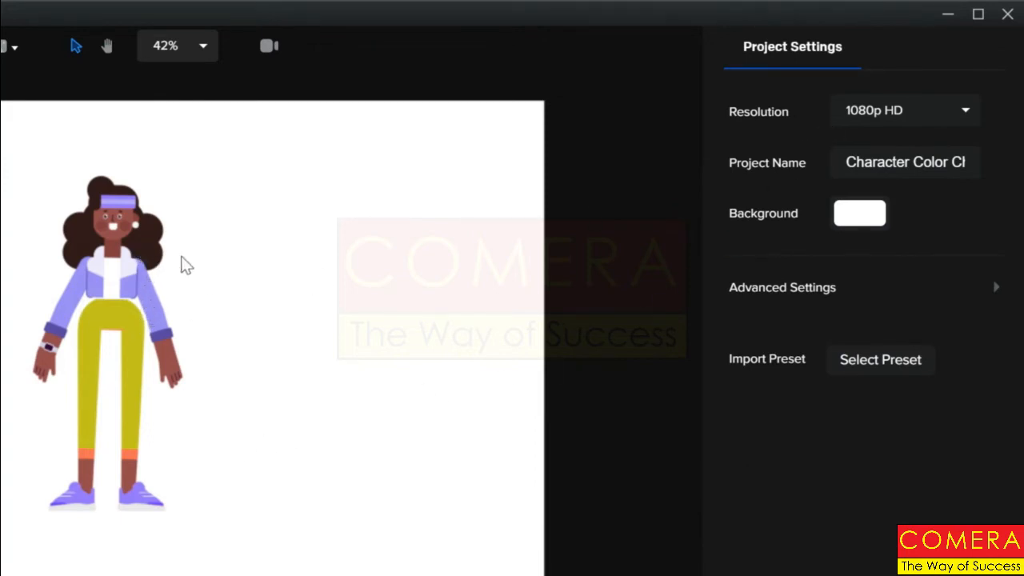
Reselect Fitness Girl and bring her Advanced effects back into view
click(126, 294)
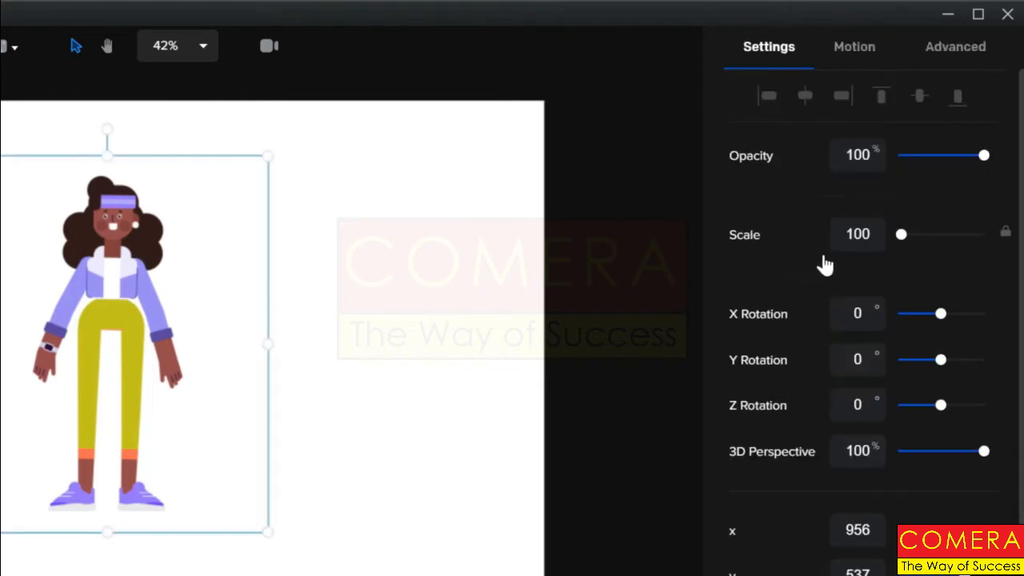
click(938, 50)
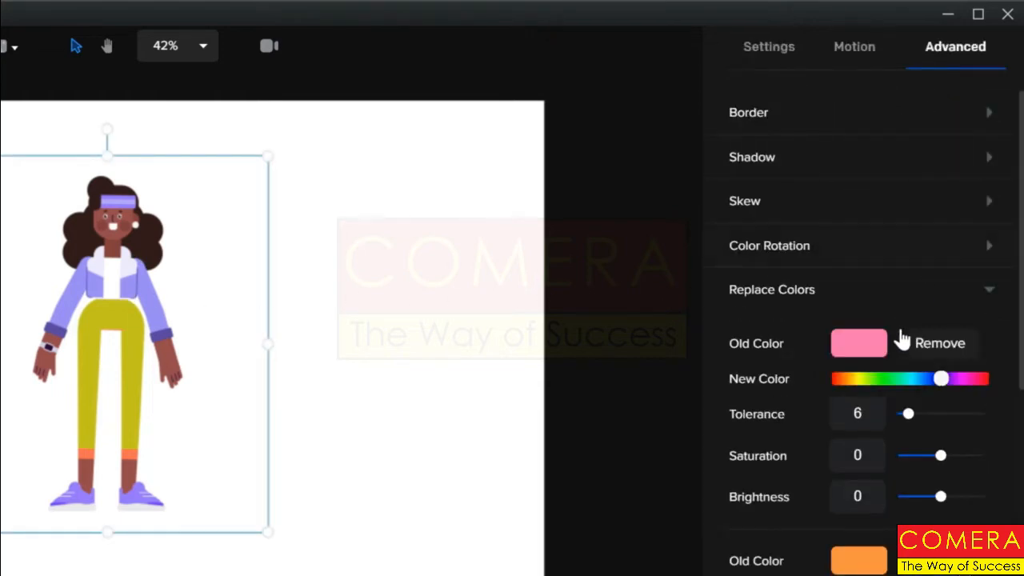
scroll(876, 419, down, 3)
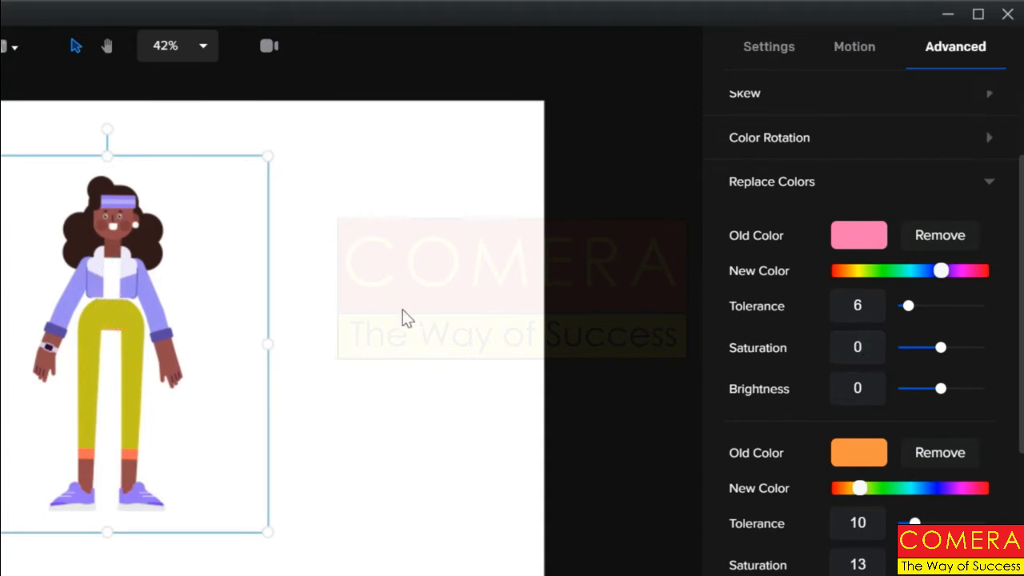
Drag the pink replacement's Tolerance slider up to 31
drag(907, 304, 950, 306)
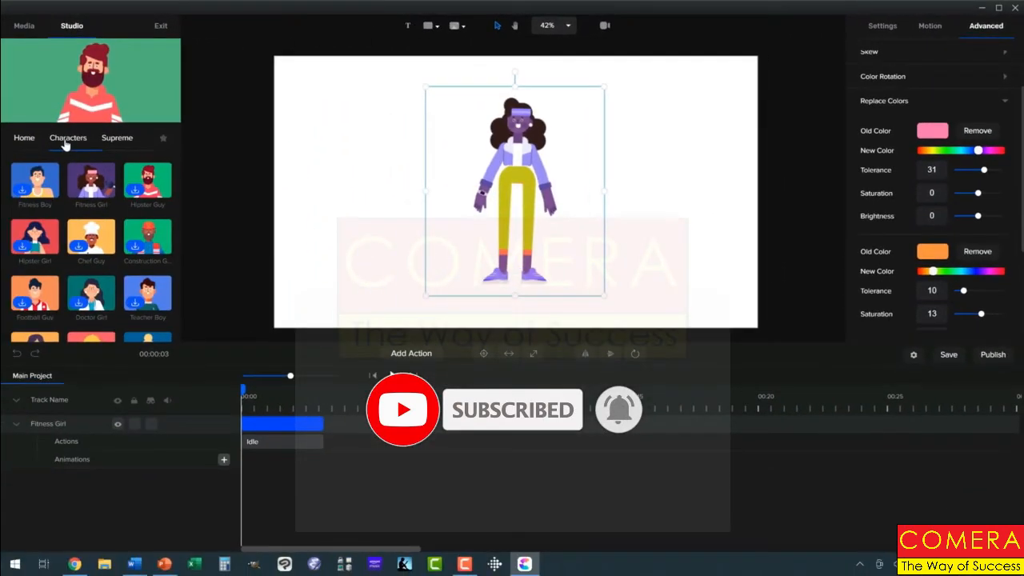
Drag the 3D Penguin onto the canvas and hide the Fitness Girl track with its eye icon
click(65, 142)
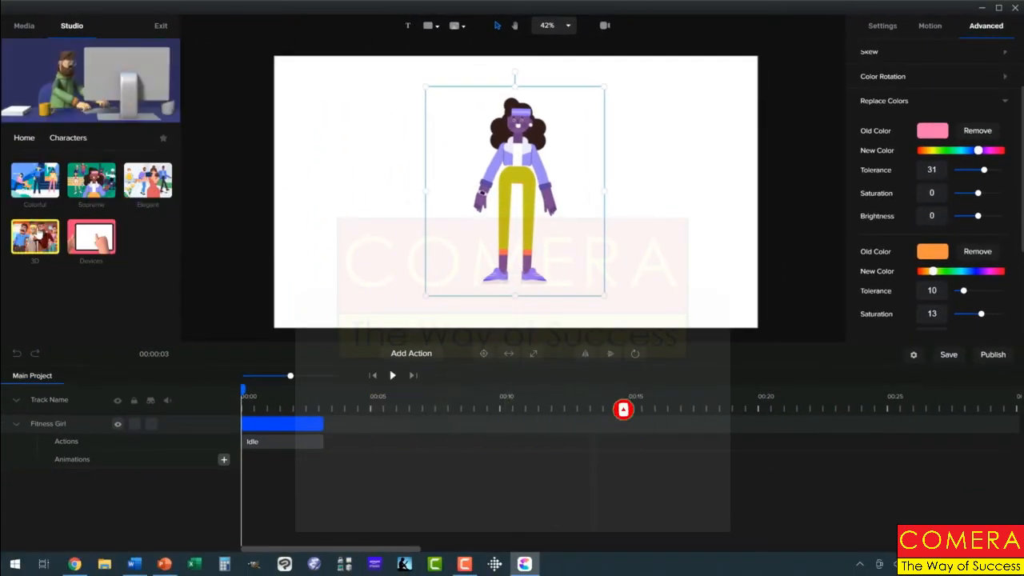
click(36, 238)
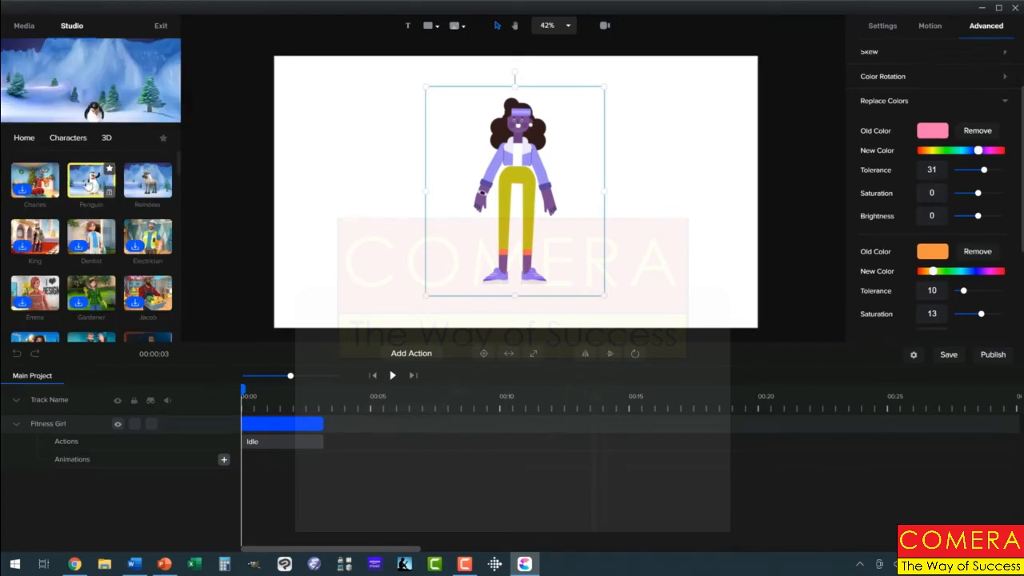
drag(92, 184, 362, 171)
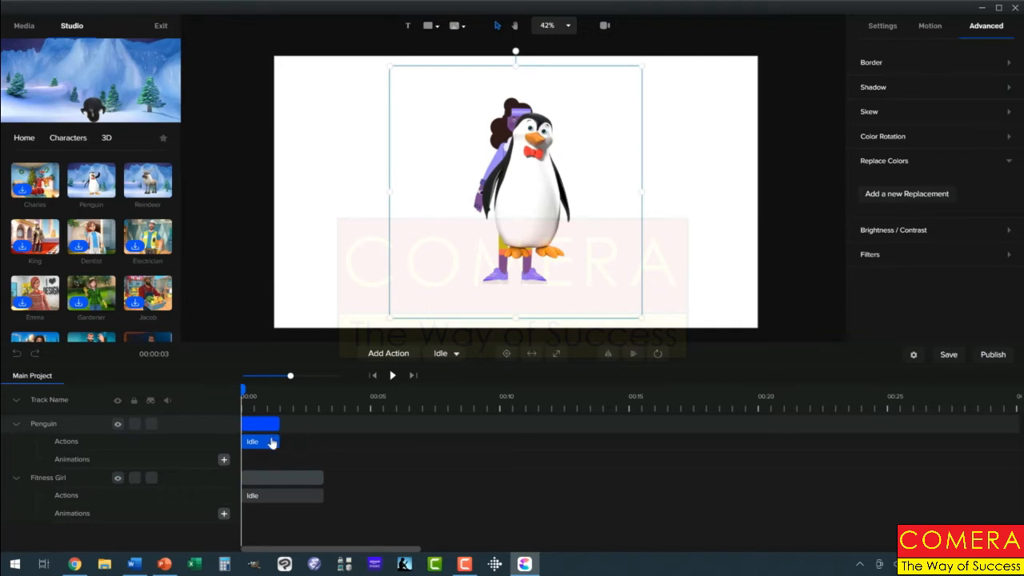
click(119, 478)
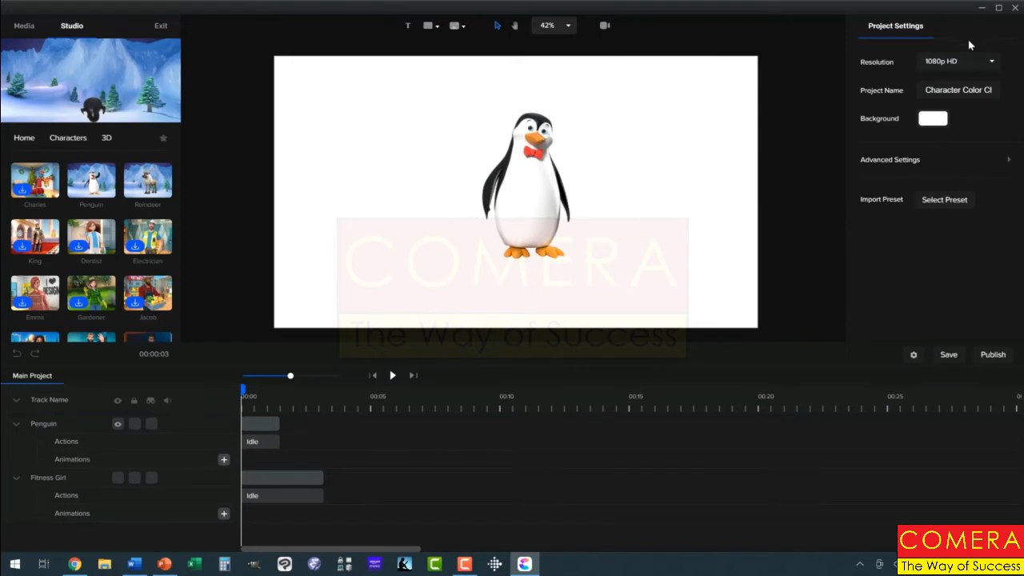
Add a colour replacement to the Penguin, picking black from its flipper as the old colour
click(528, 196)
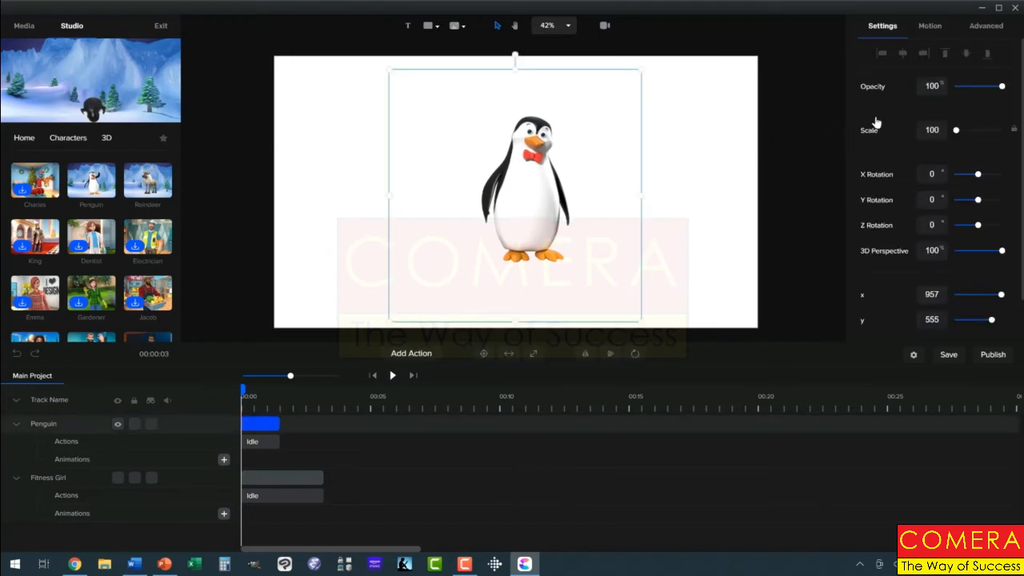
click(982, 28)
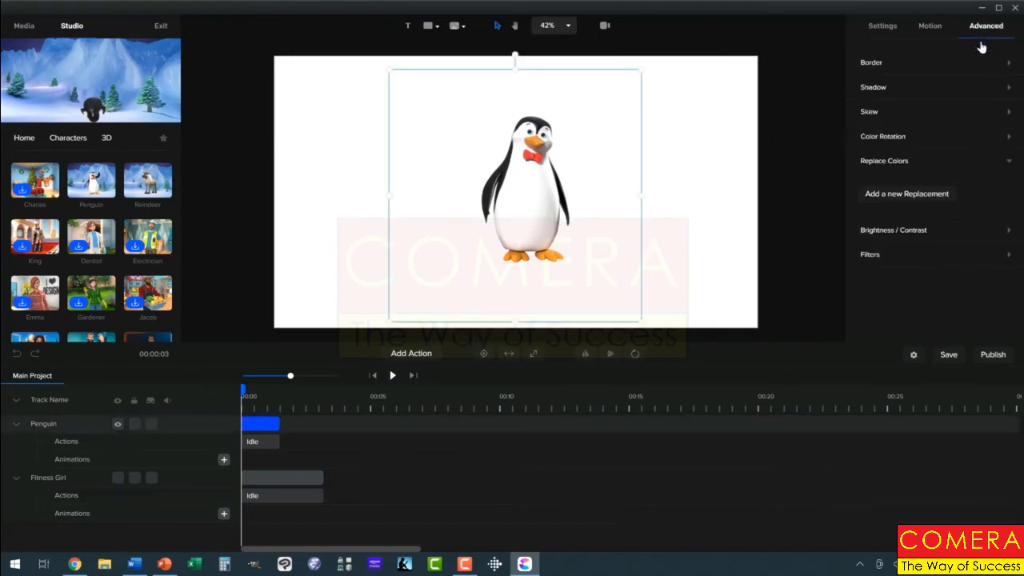
click(944, 199)
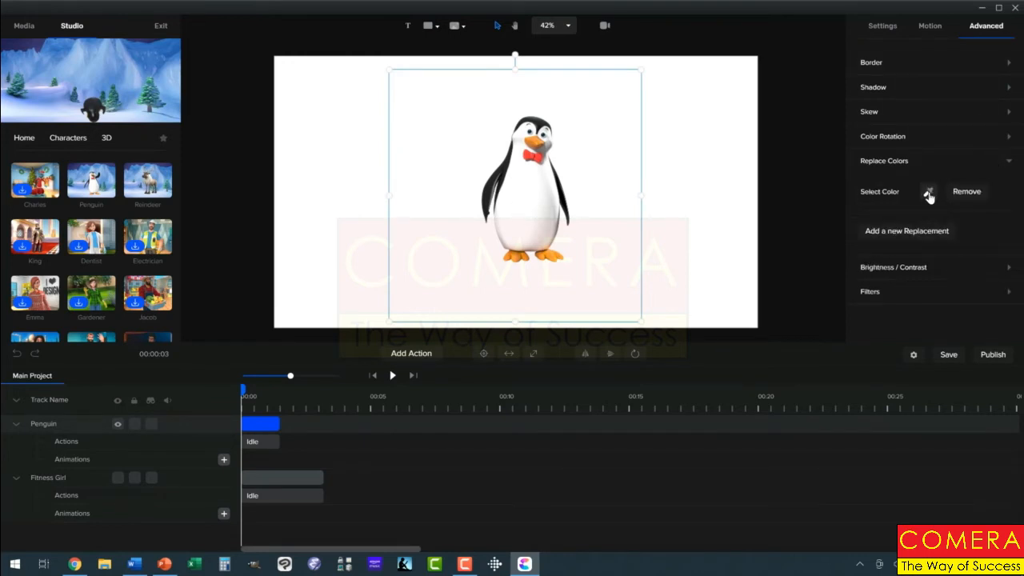
click(929, 195)
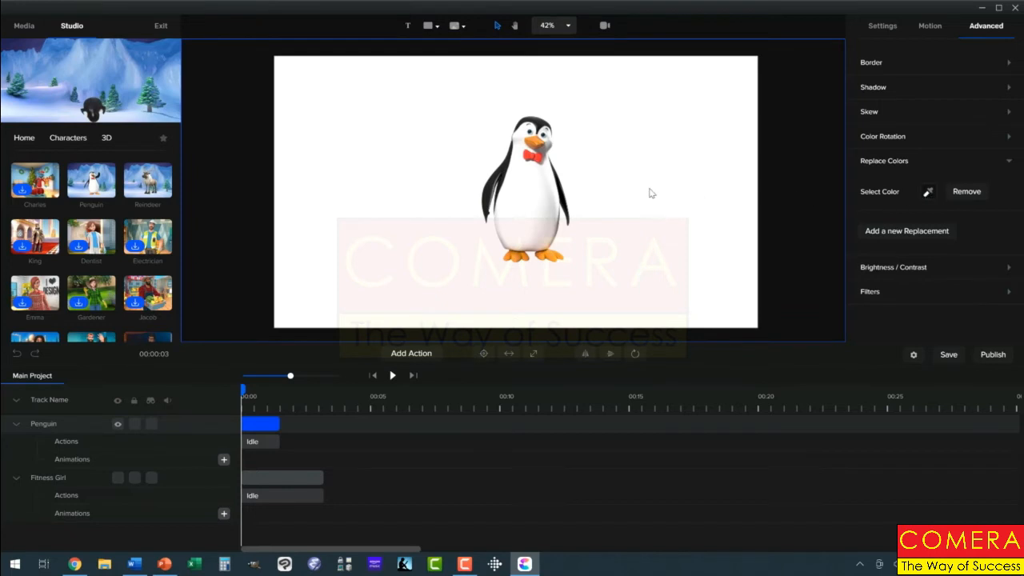
click(552, 190)
click(561, 199)
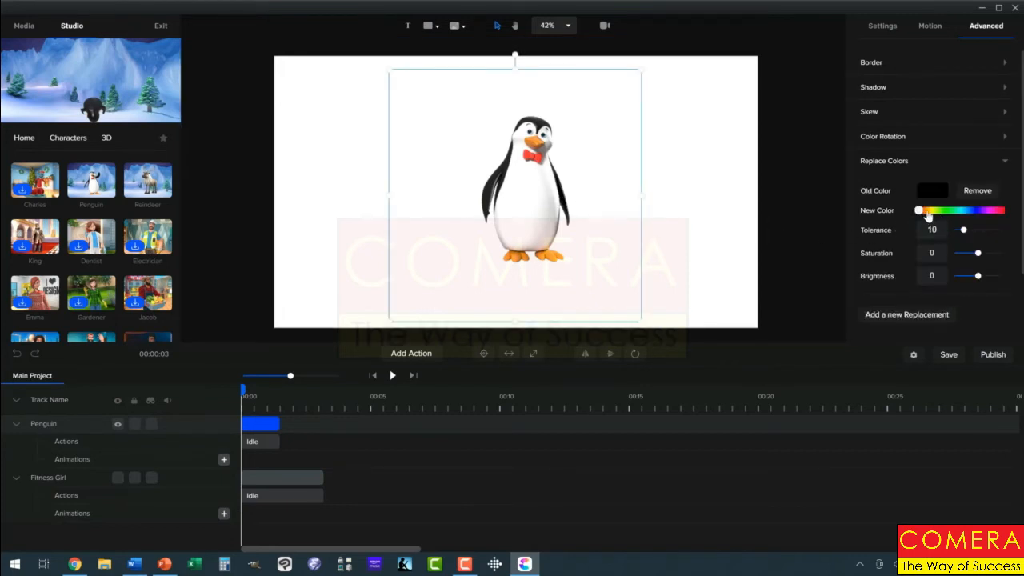
Set the replacement hue to blue and raise its tolerance to 16
drag(926, 214, 958, 216)
drag(966, 213, 961, 213)
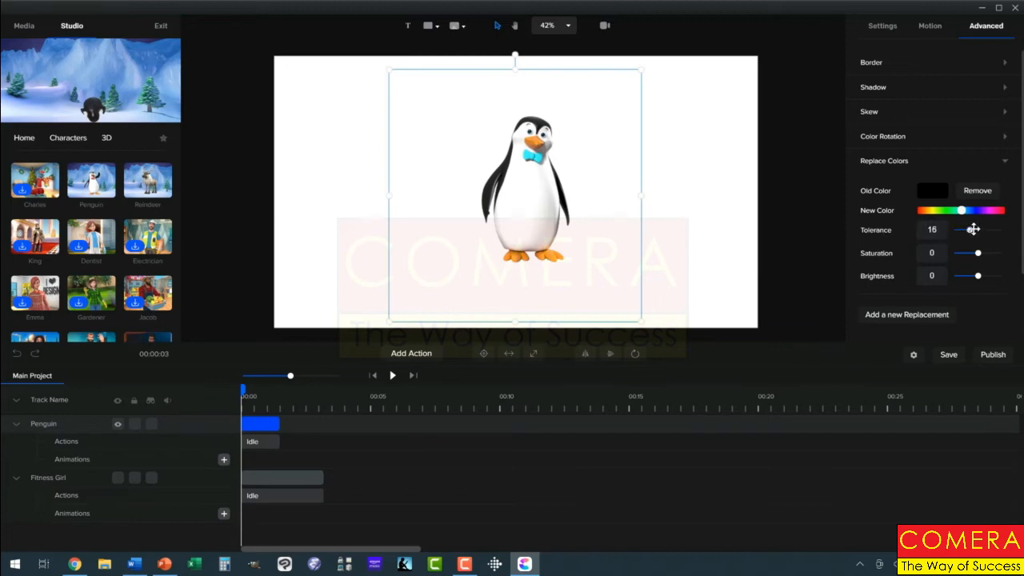
mouse_move(973, 229)
mouse_down()
mouse_move(985, 232)
mouse_move(956, 231)
mouse_up()
Delete the Penguin clip and make the Fitness Girl visible again
right_click(266, 426)
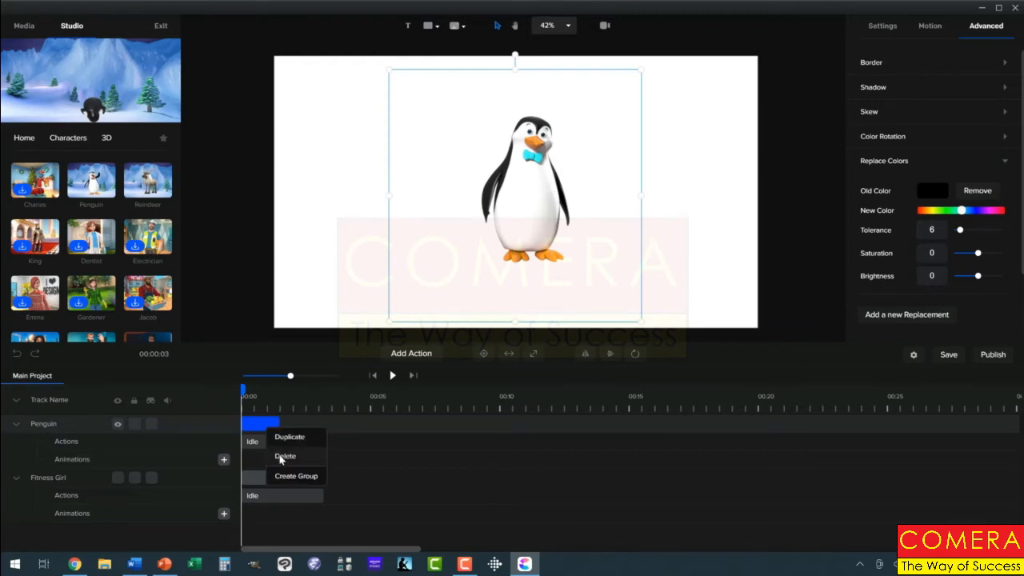
click(282, 457)
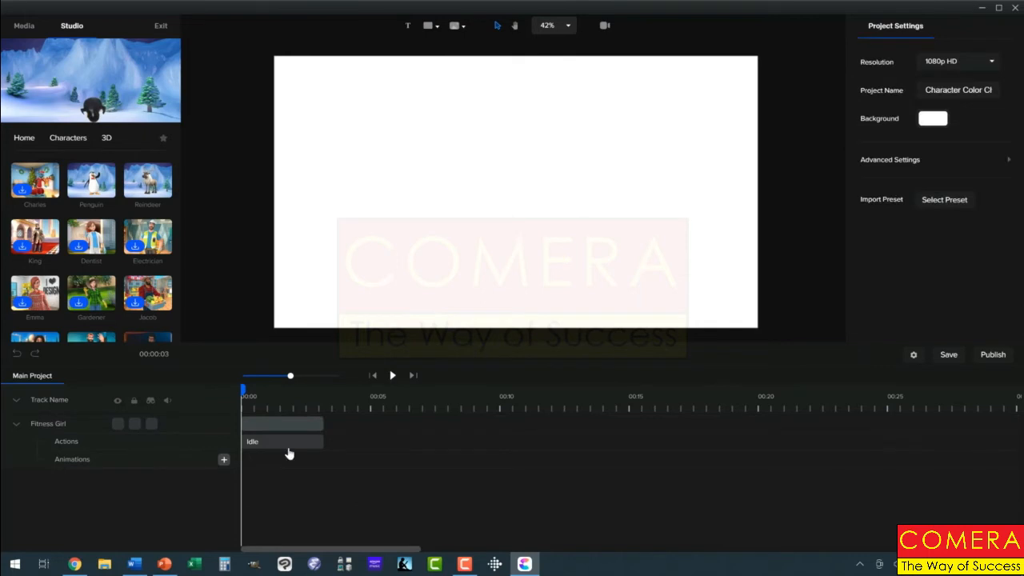
click(118, 426)
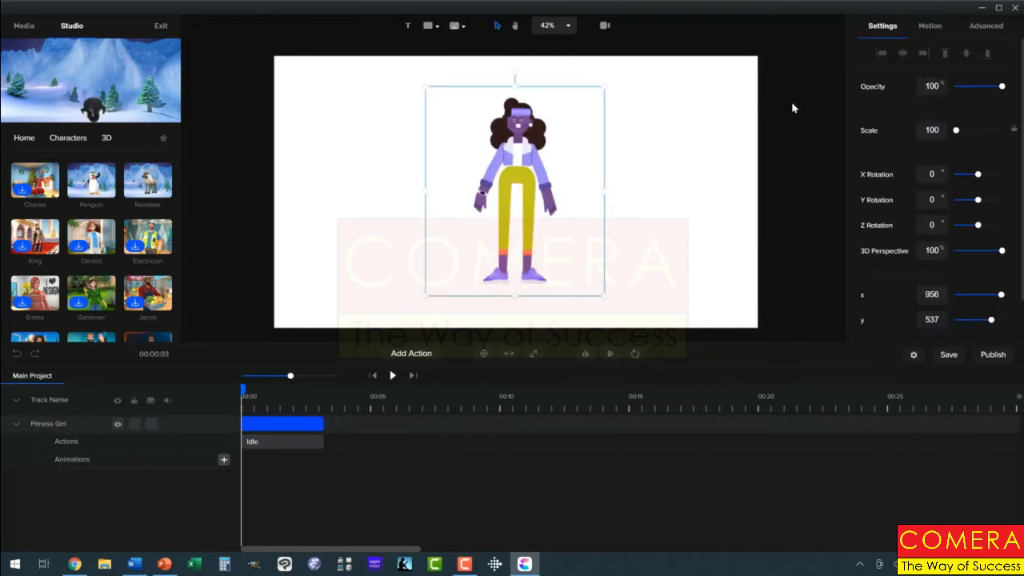
Add a rectangle, colour it saturated blue (#1405FF), and move it left of Fitness Girl
click(437, 29)
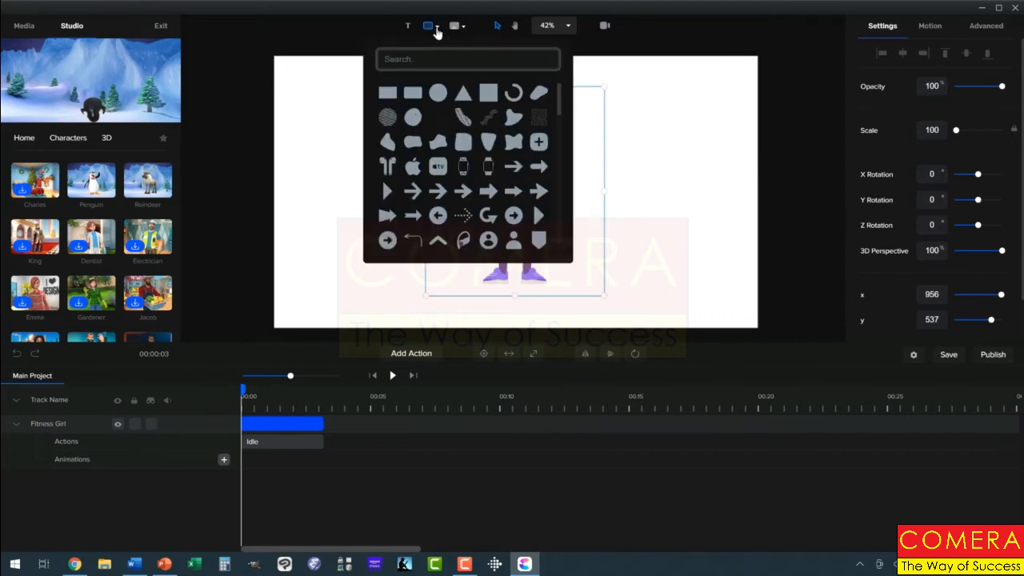
click(390, 94)
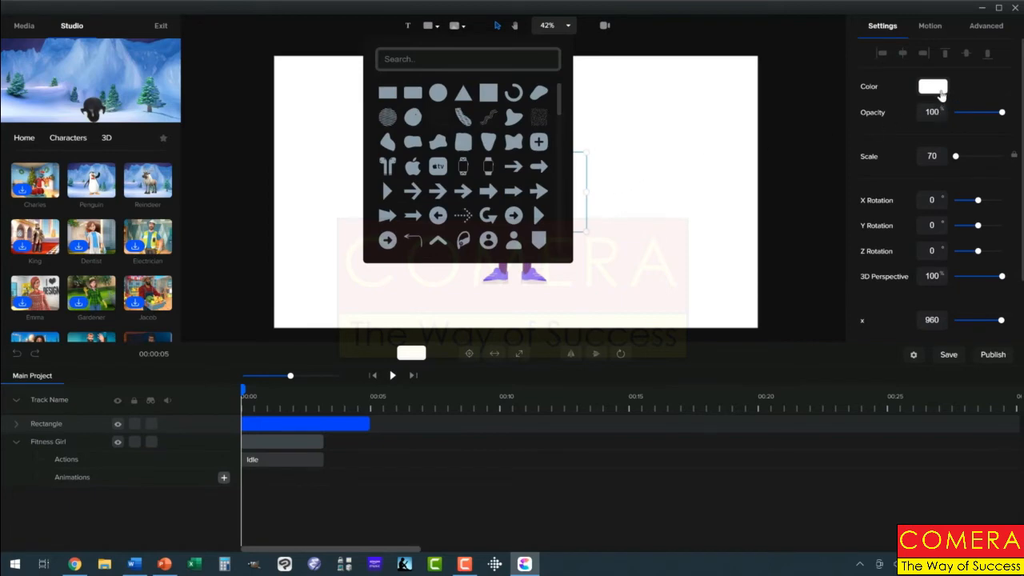
click(934, 88)
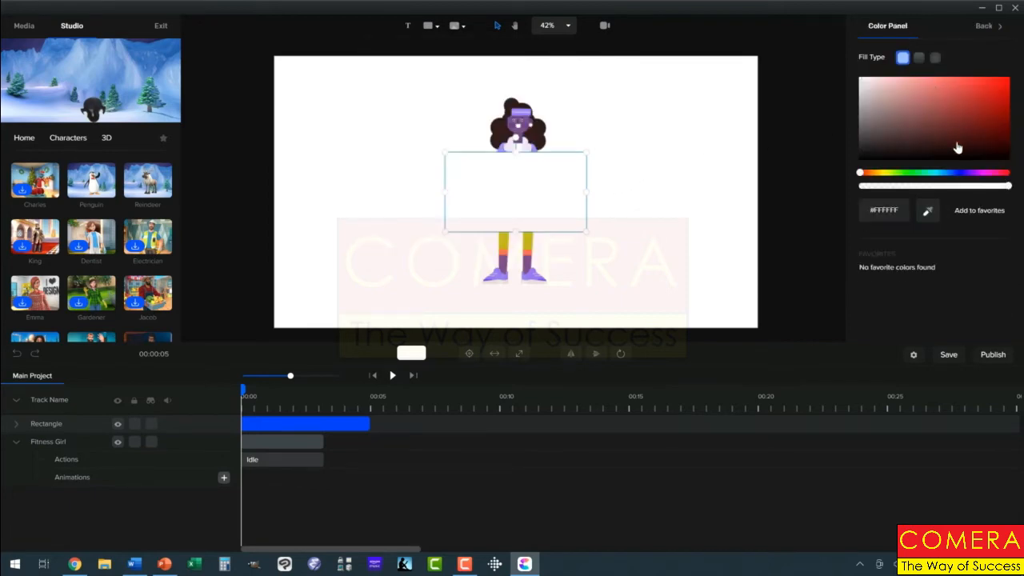
click(960, 173)
drag(958, 112, 1013, 75)
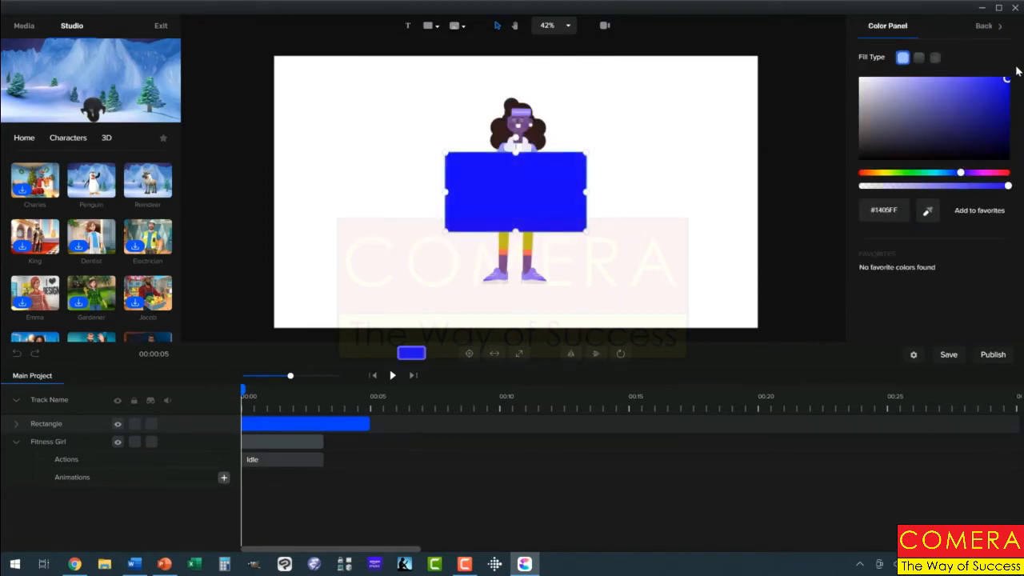
drag(529, 177, 391, 164)
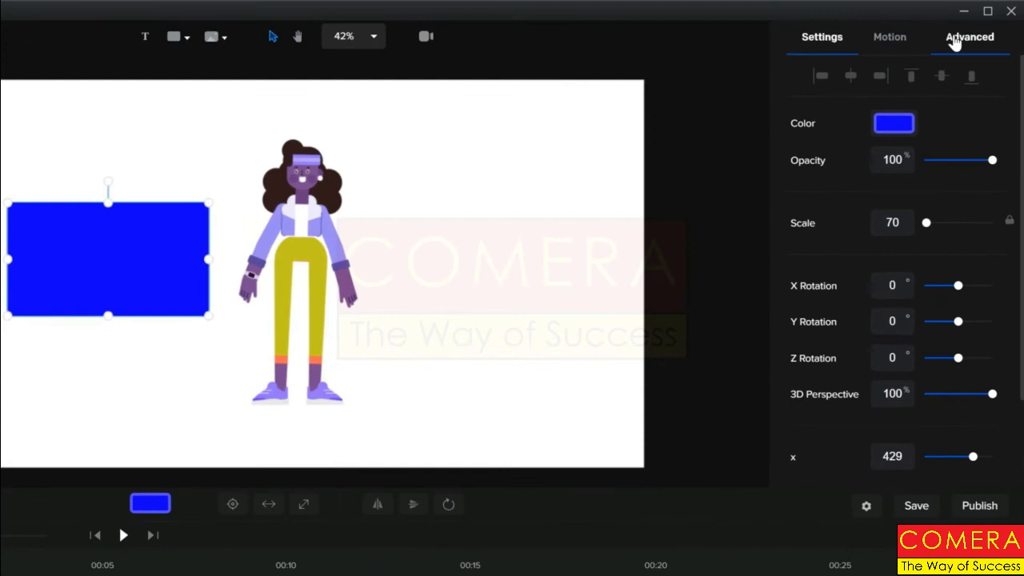
click(986, 25)
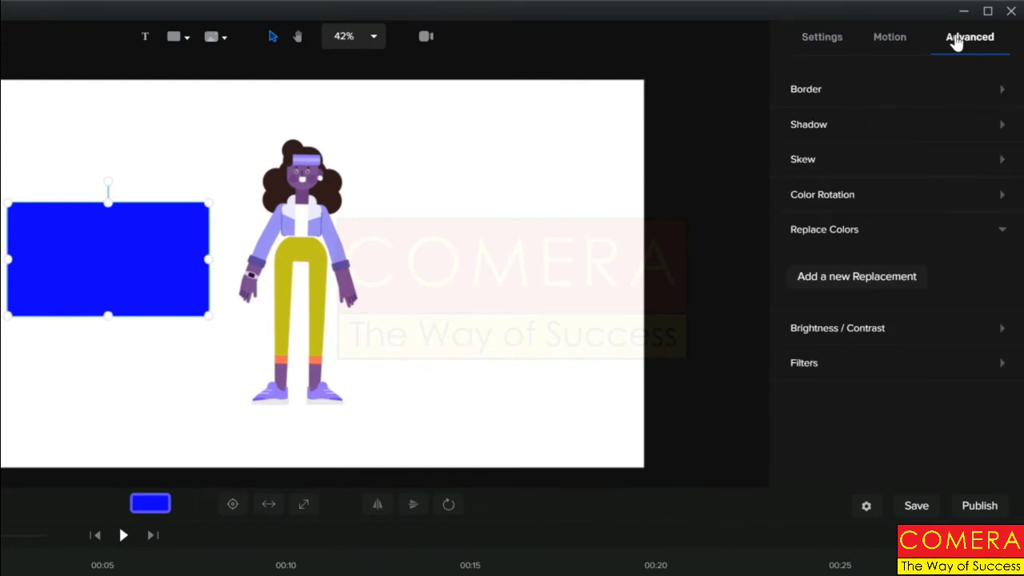
Give the selected Fitness Girl a pure red #FF0000 border of width 55
click(294, 249)
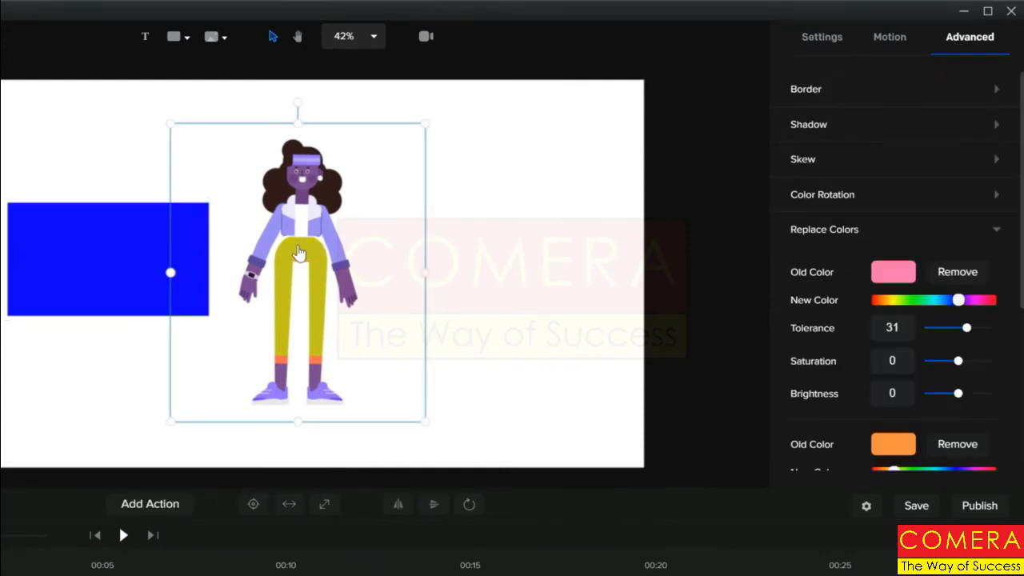
click(996, 90)
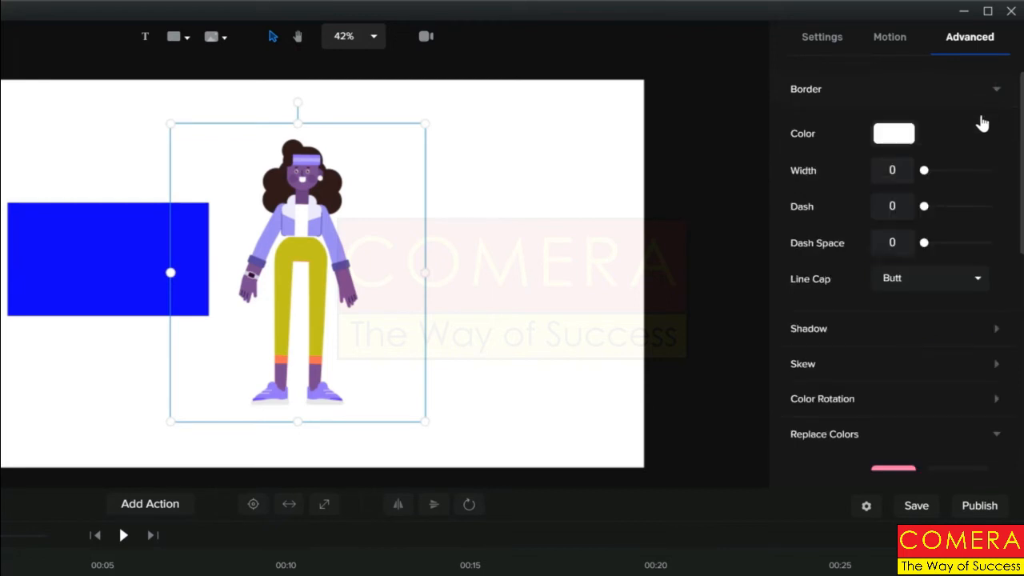
click(896, 136)
click(999, 75)
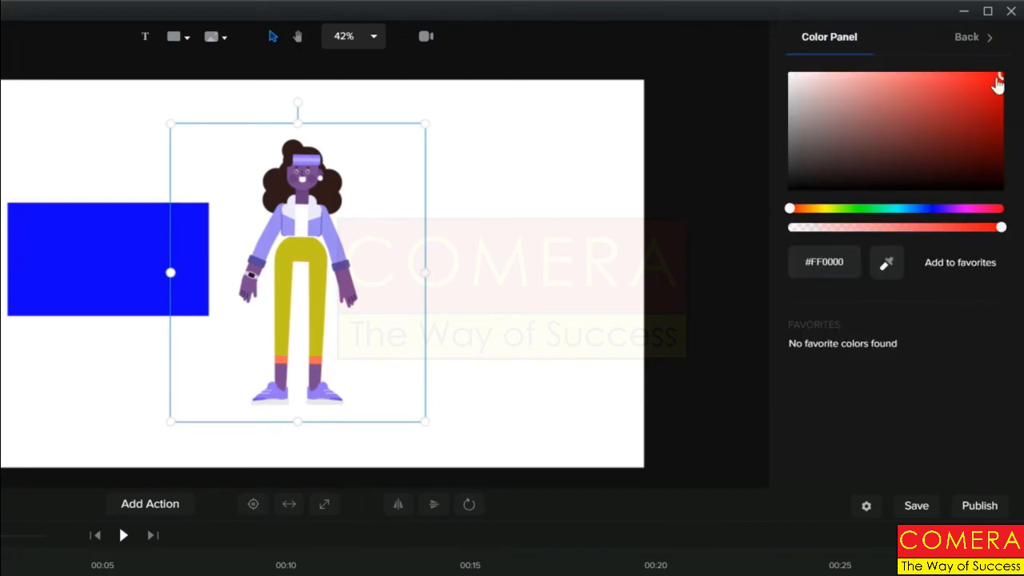
click(958, 41)
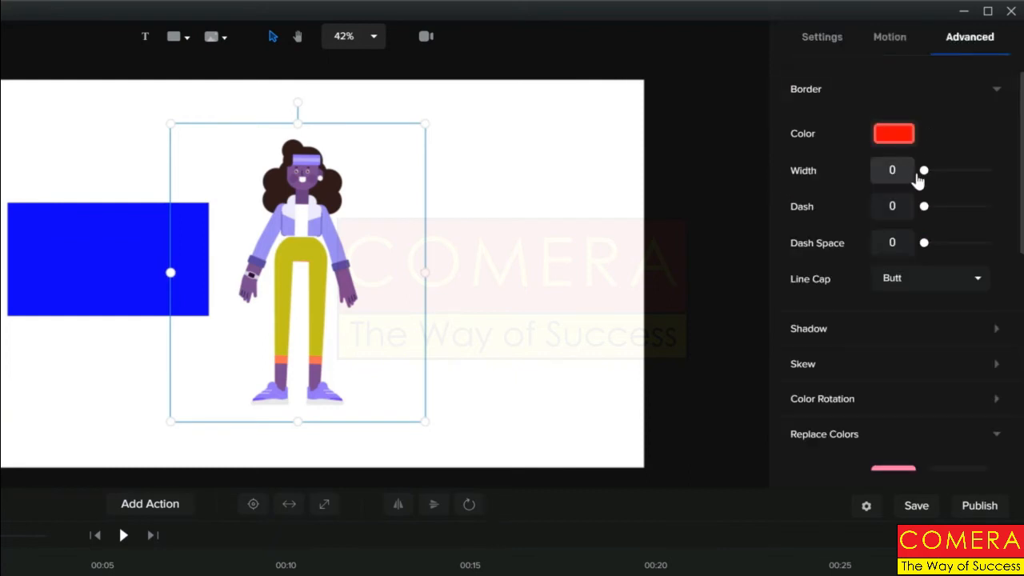
drag(923, 171, 961, 170)
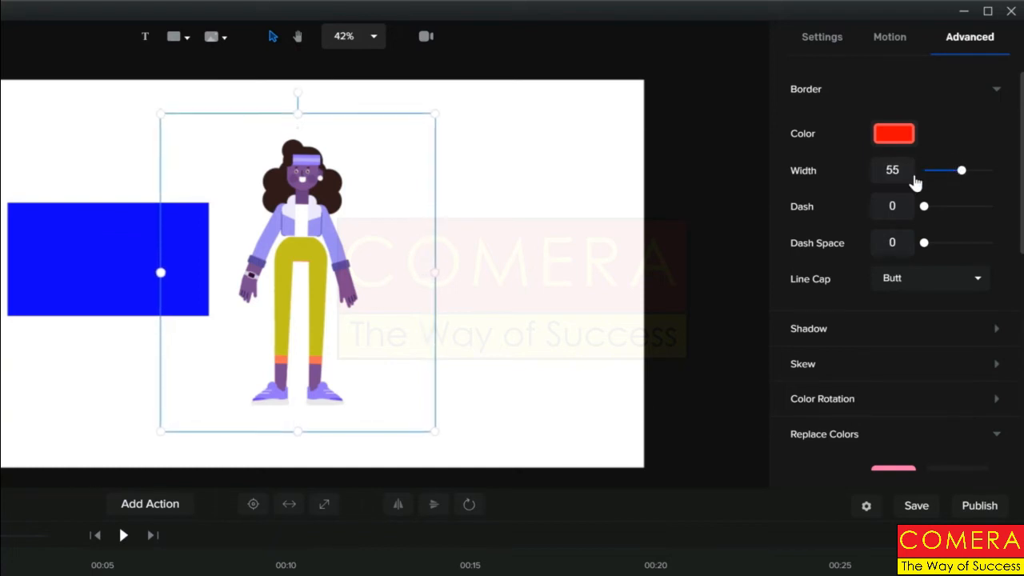
click(996, 90)
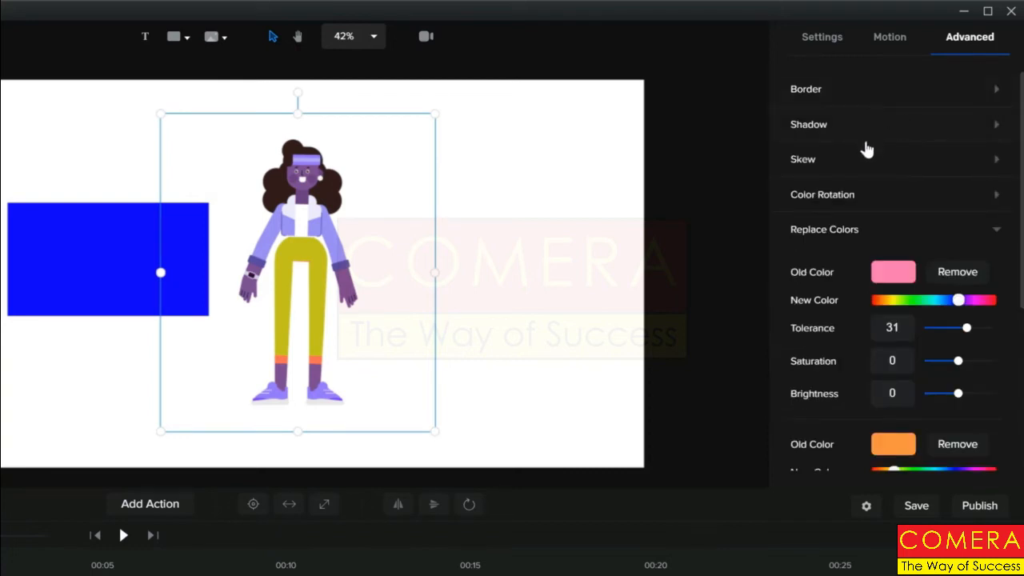
Set Fitness Girl's shadow to blur 9, X offset 27 and Y offset 23
click(991, 136)
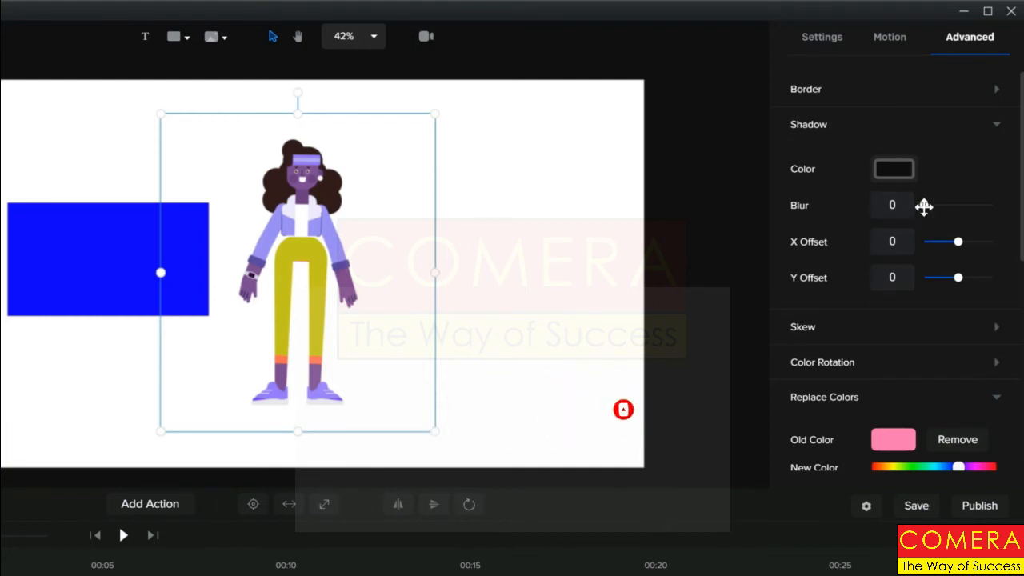
drag(924, 206, 930, 206)
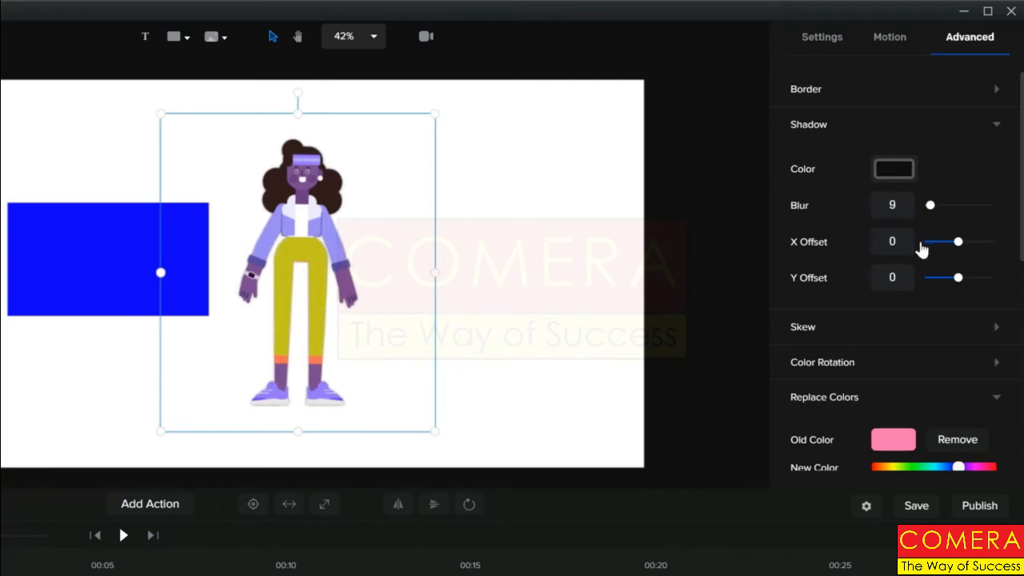
drag(956, 239, 968, 241)
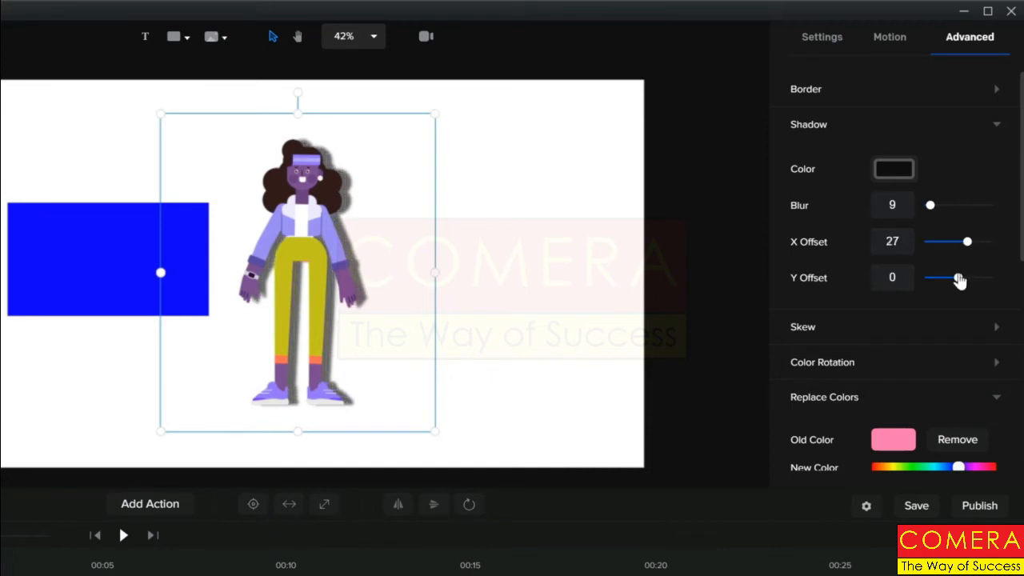
drag(961, 278, 966, 278)
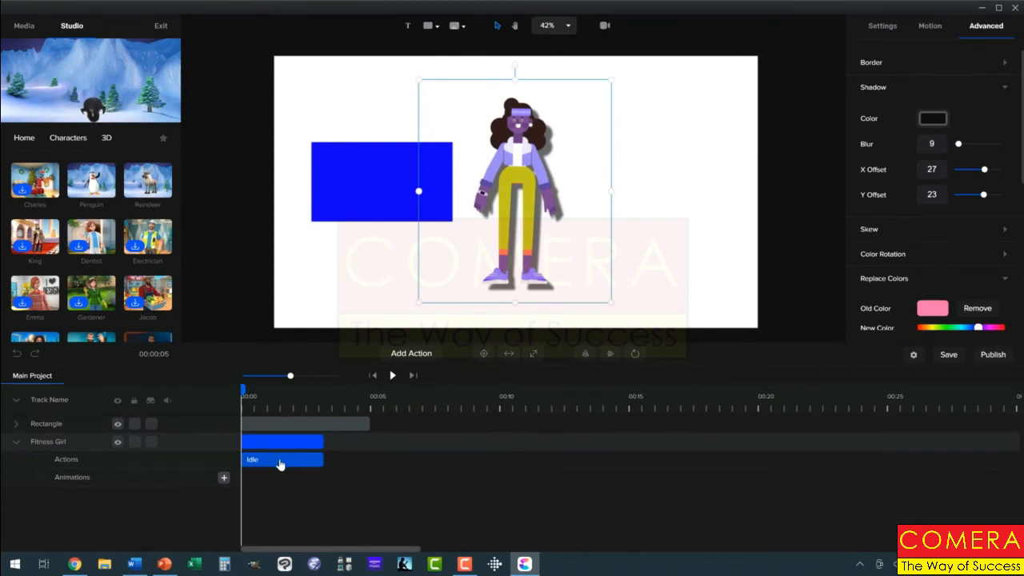
Replace the Idle clip with the Dumbells action, preview it, and rewind to the start
click(282, 462)
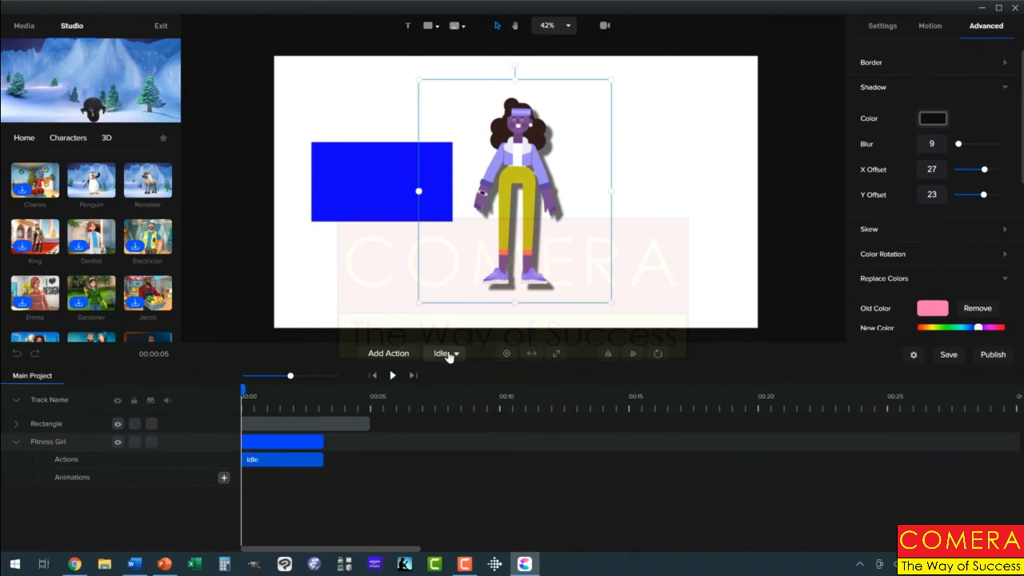
click(455, 355)
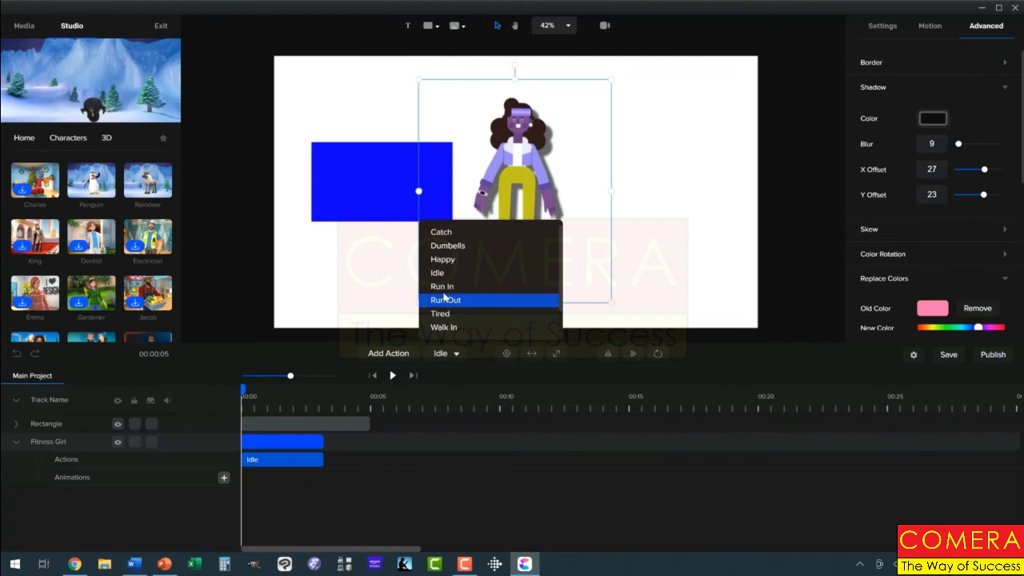
click(448, 245)
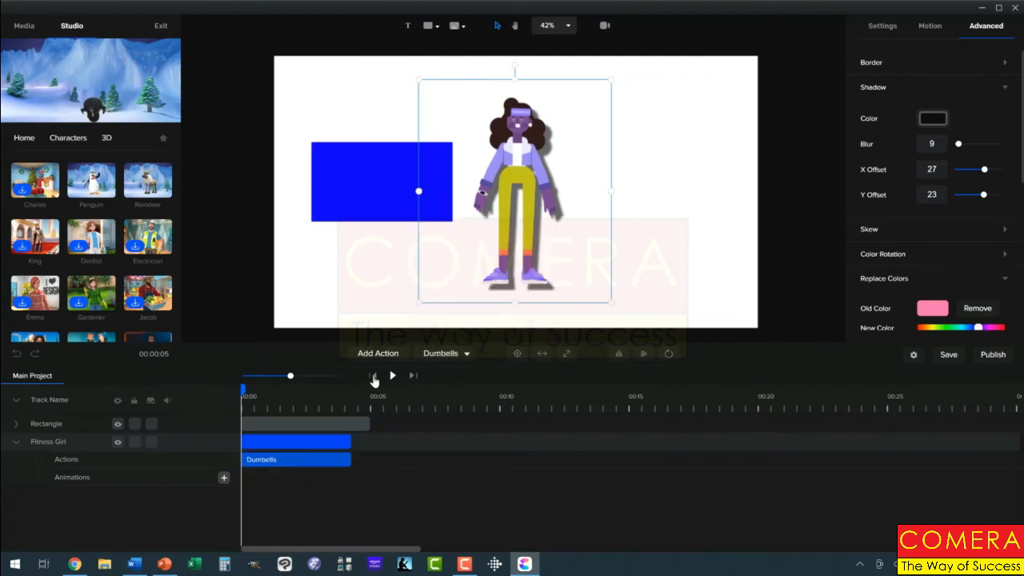
click(393, 376)
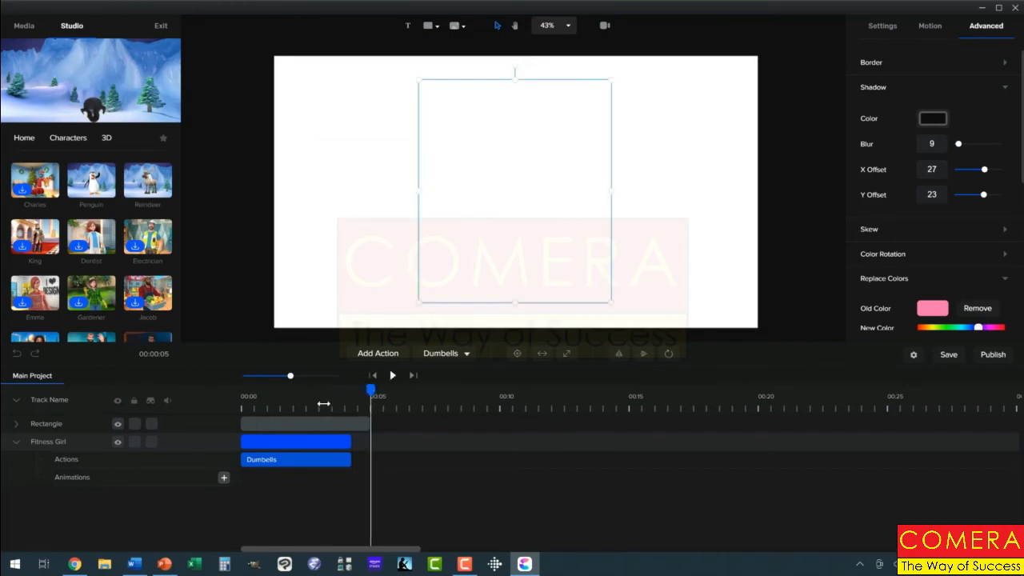
drag(324, 404, 225, 423)
Skew the blue rectangle along X into a parallelogram
click(224, 423)
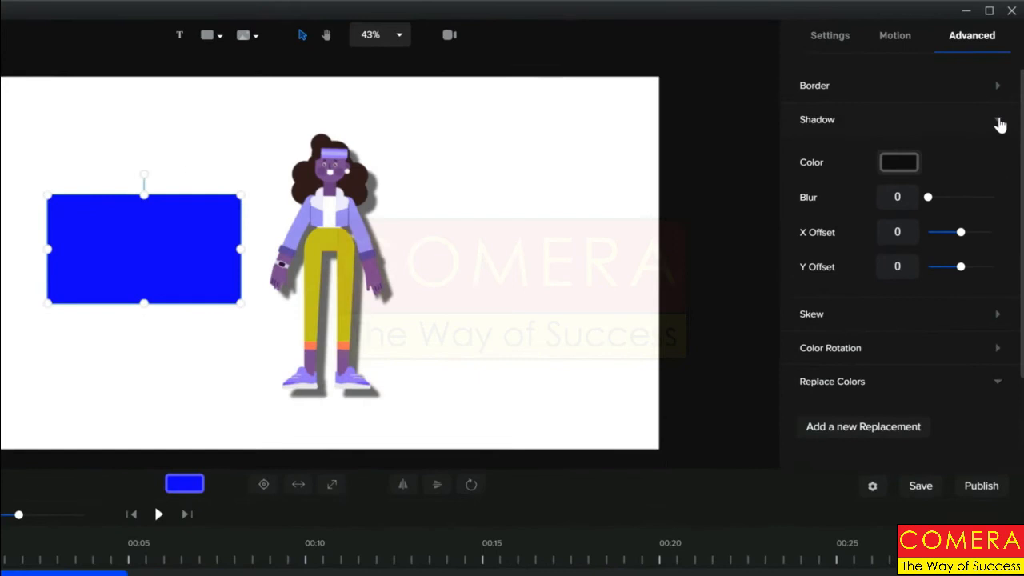
click(973, 89)
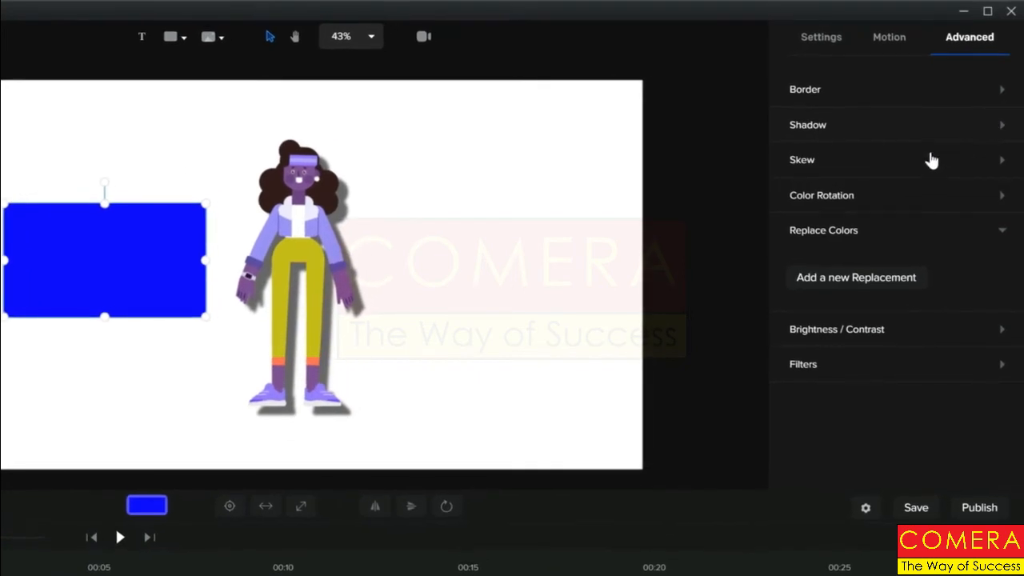
click(1000, 164)
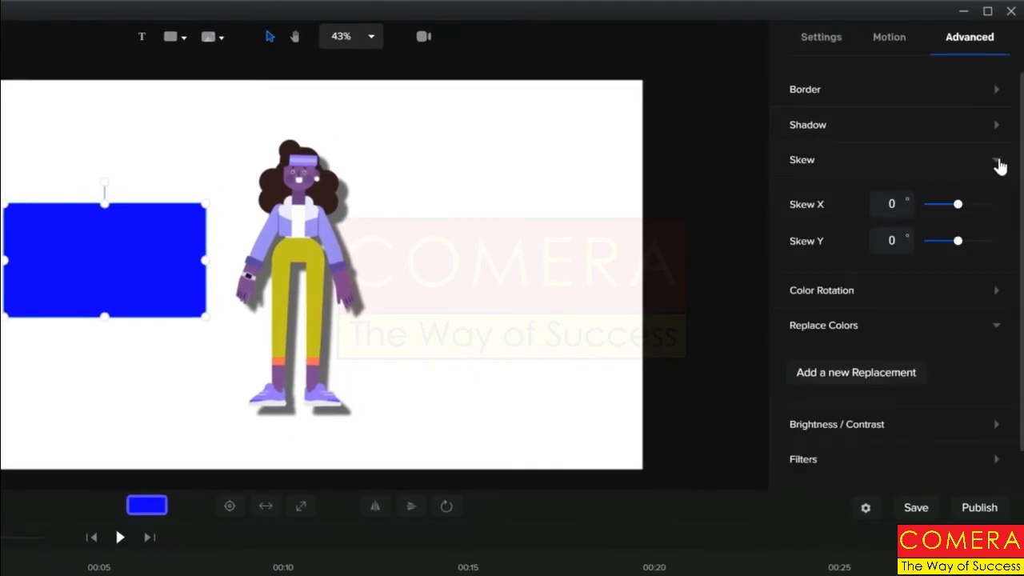
mouse_move(959, 204)
mouse_down()
mouse_move(946, 204)
mouse_move(961, 205)
mouse_up()
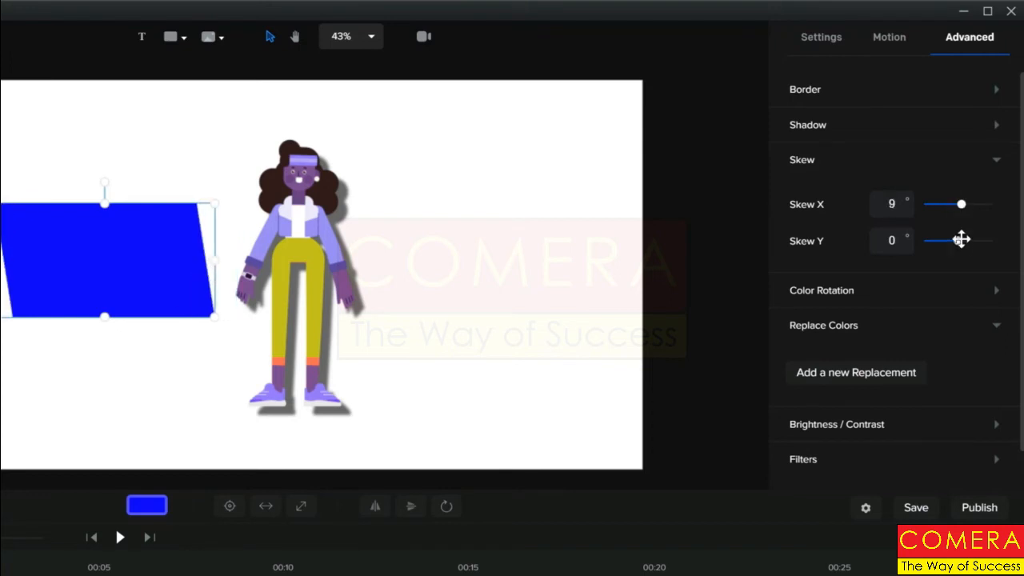
Skew Fitness Girl to -29° horizontally and -34° vertically, then preview it
click(323, 267)
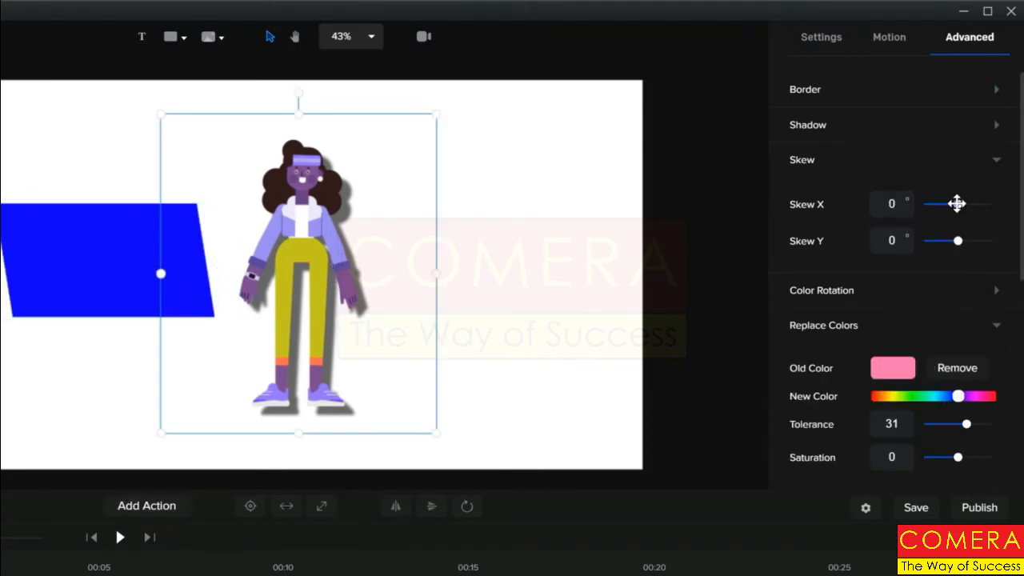
drag(957, 204, 946, 204)
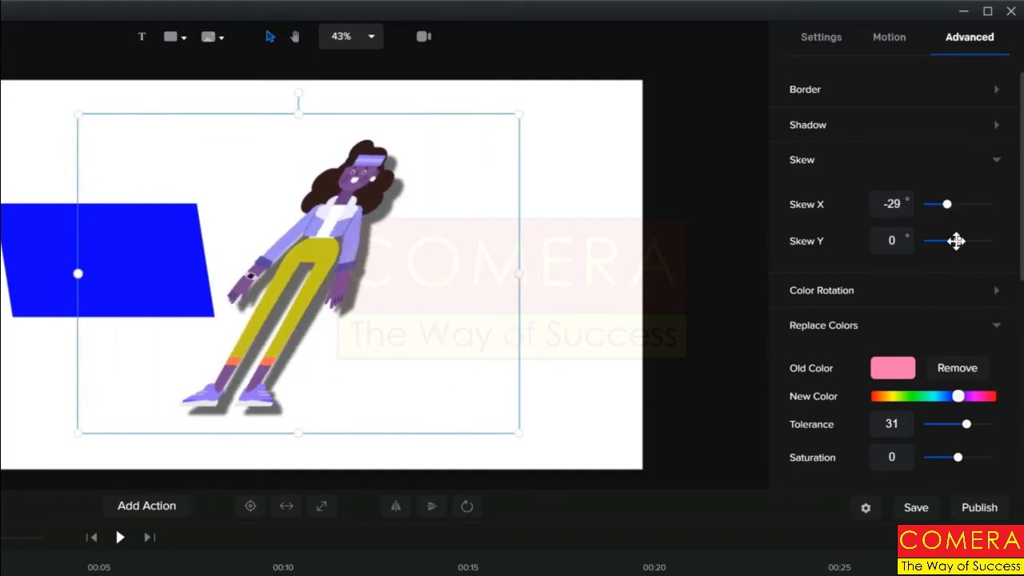
drag(958, 241, 944, 241)
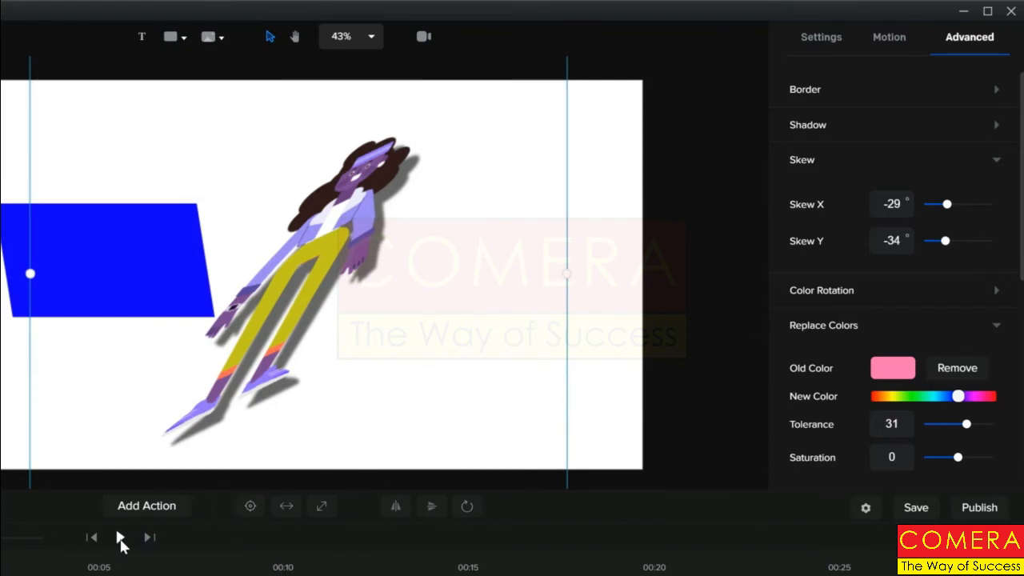
click(120, 539)
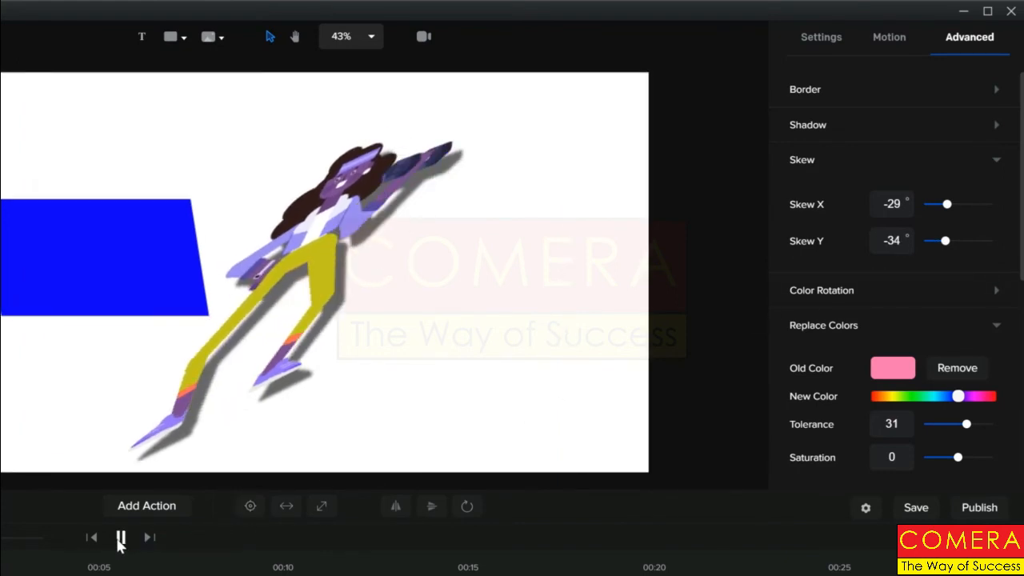
click(994, 163)
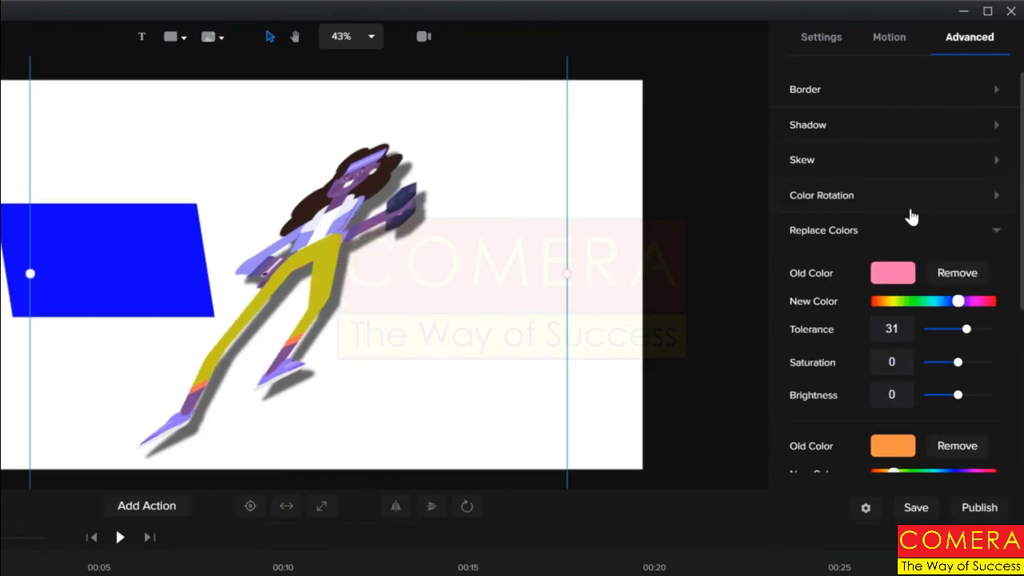
click(997, 198)
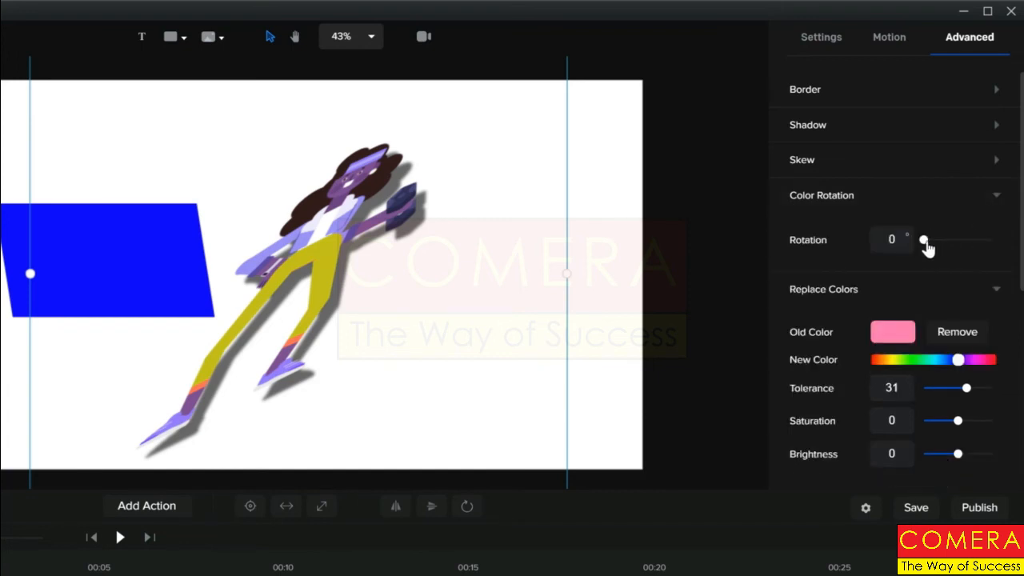
Try colour rotations toward green and 27°, then reset the character's Skew X and Skew Y to 0
drag(927, 240, 985, 238)
mouse_move(943, 248)
mouse_down()
mouse_move(926, 247)
mouse_move(928, 239)
mouse_up()
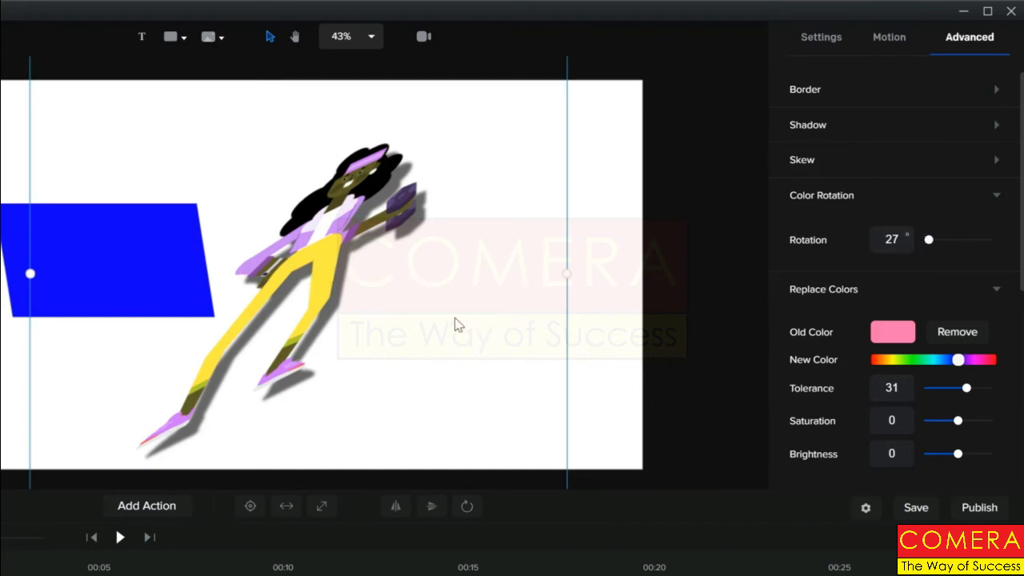
click(995, 165)
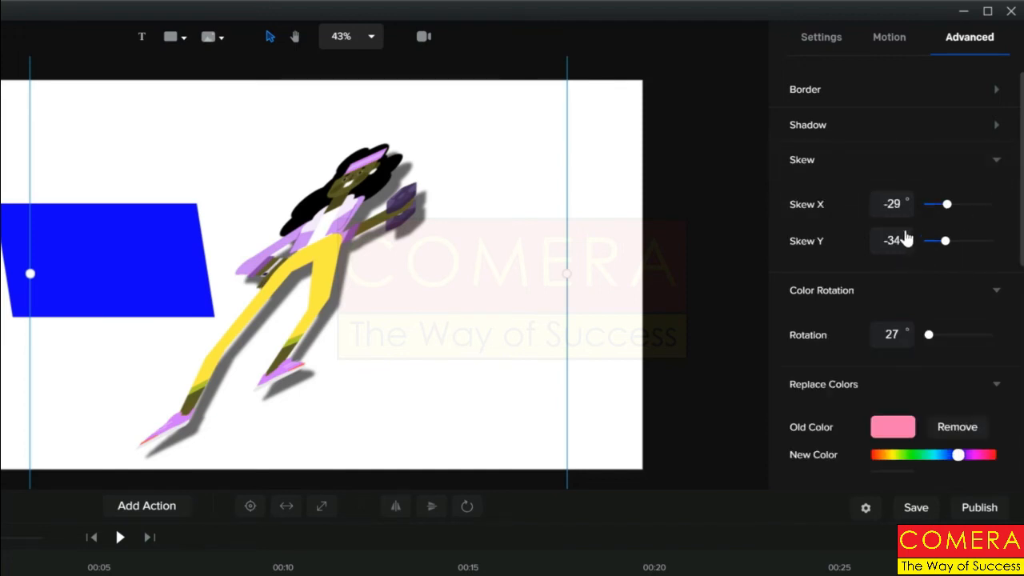
drag(907, 200, 876, 201)
text(0)
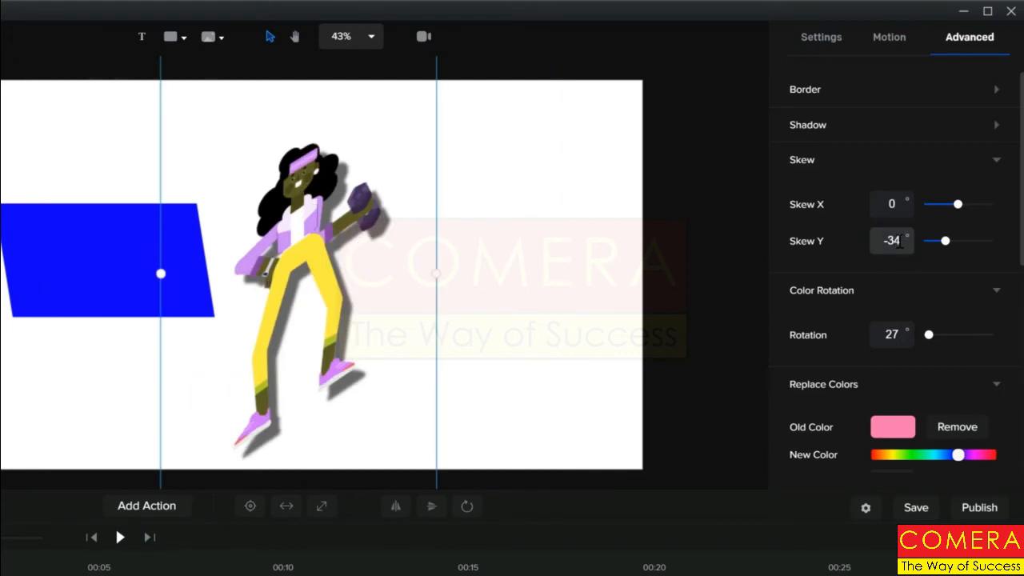
drag(900, 240, 875, 247)
text(0)
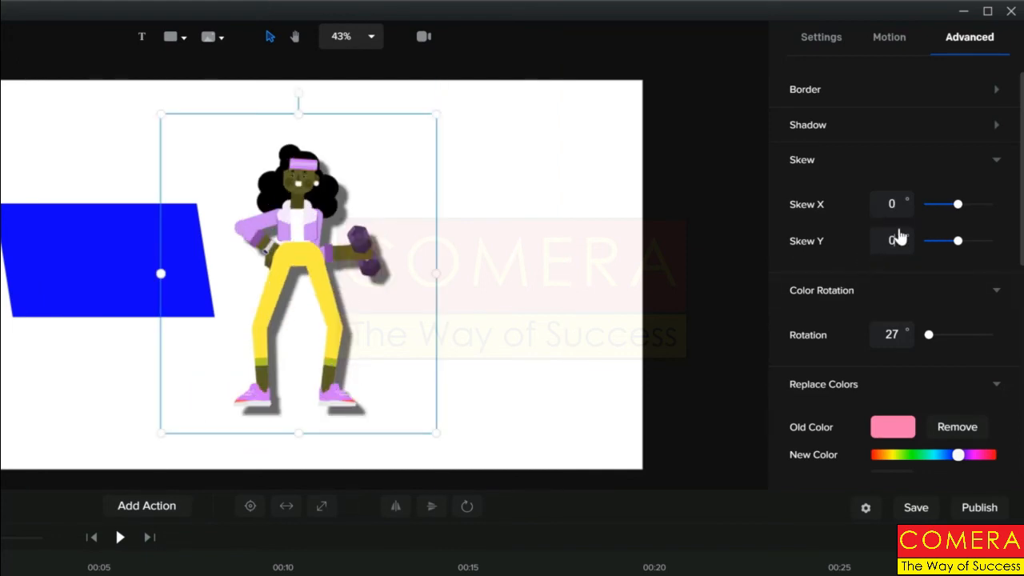
click(996, 162)
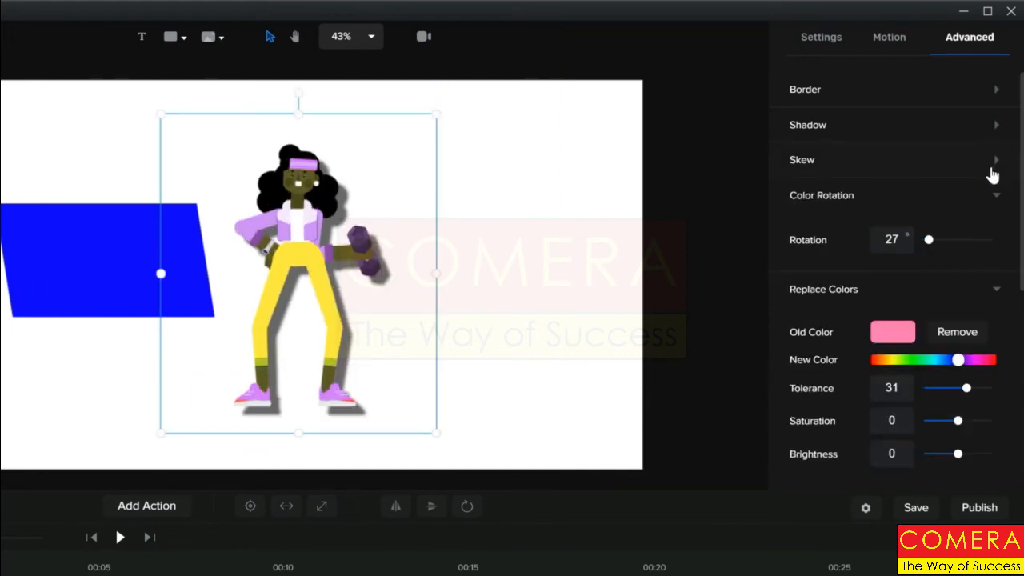
Set the colour rotation to 0 and collapse the Color Rotation and Replace Colors sections
click(891, 238)
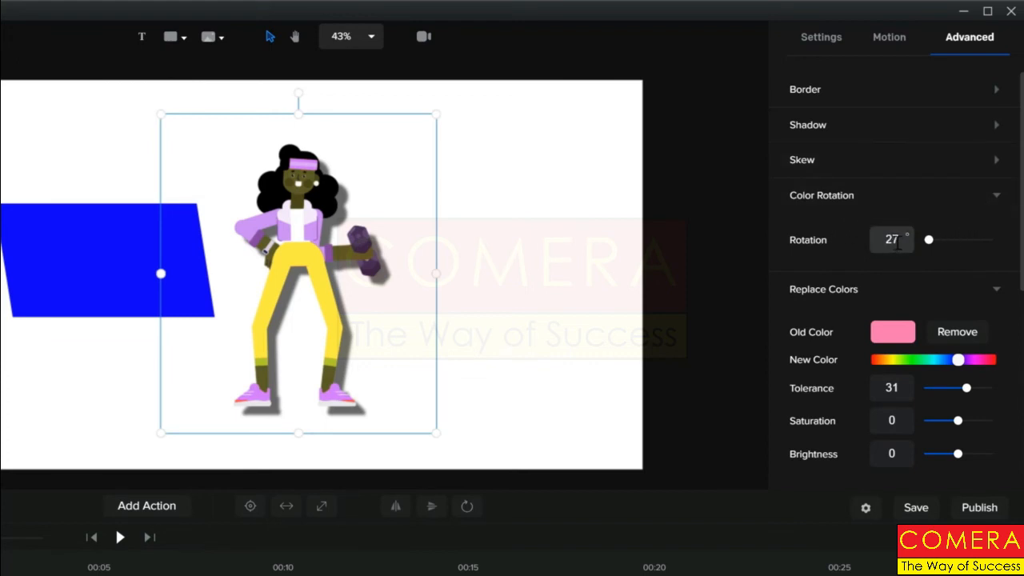
drag(898, 242, 864, 244)
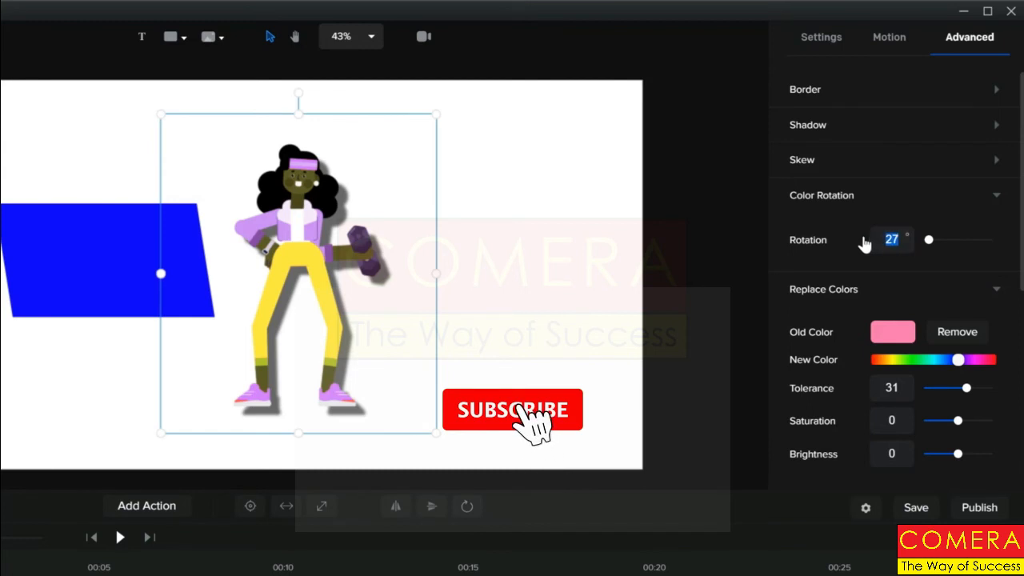
text(0)
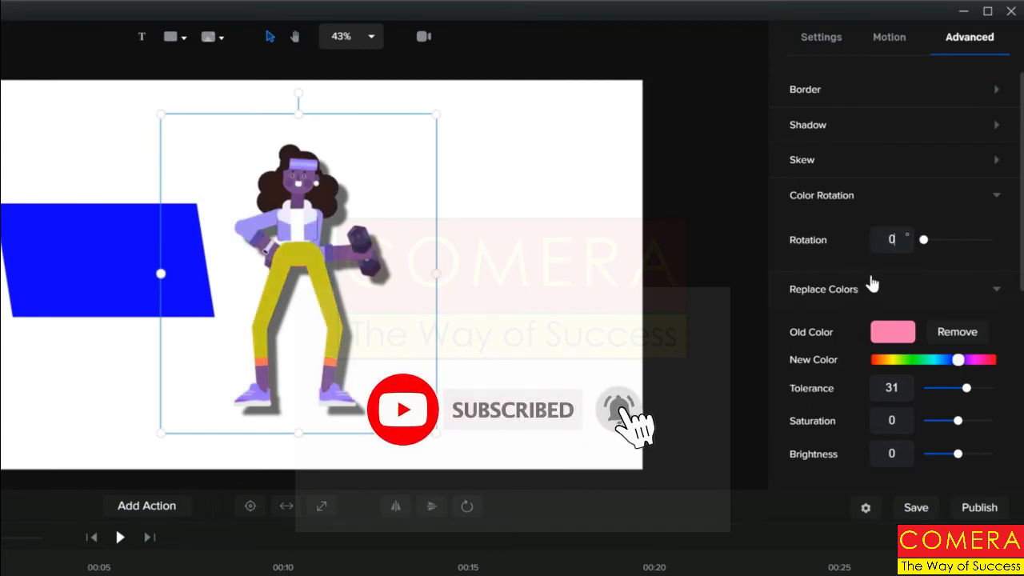
click(995, 200)
click(992, 235)
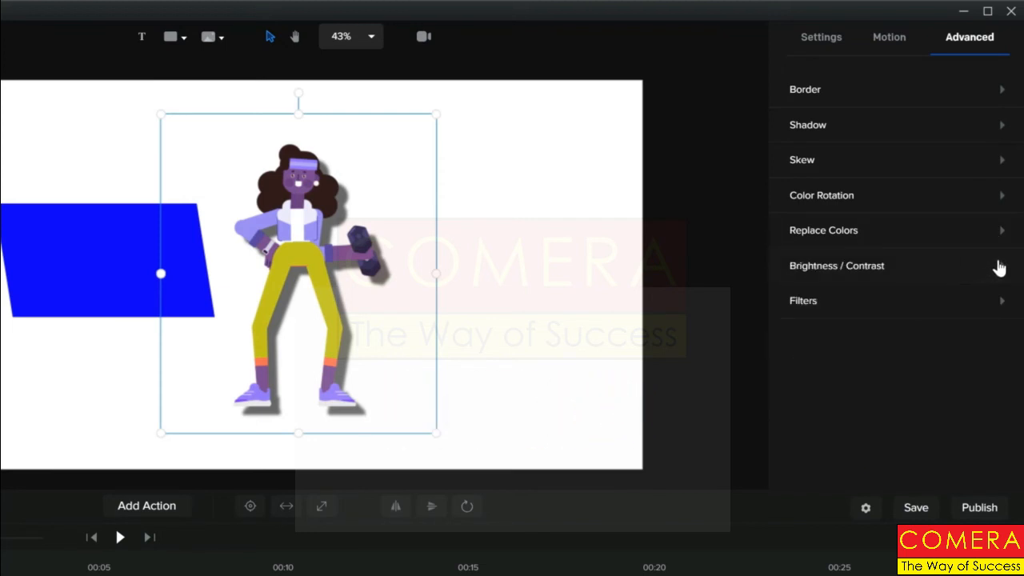
Set Fitness Girl's brightness to -7 and contrast to 15
click(1000, 268)
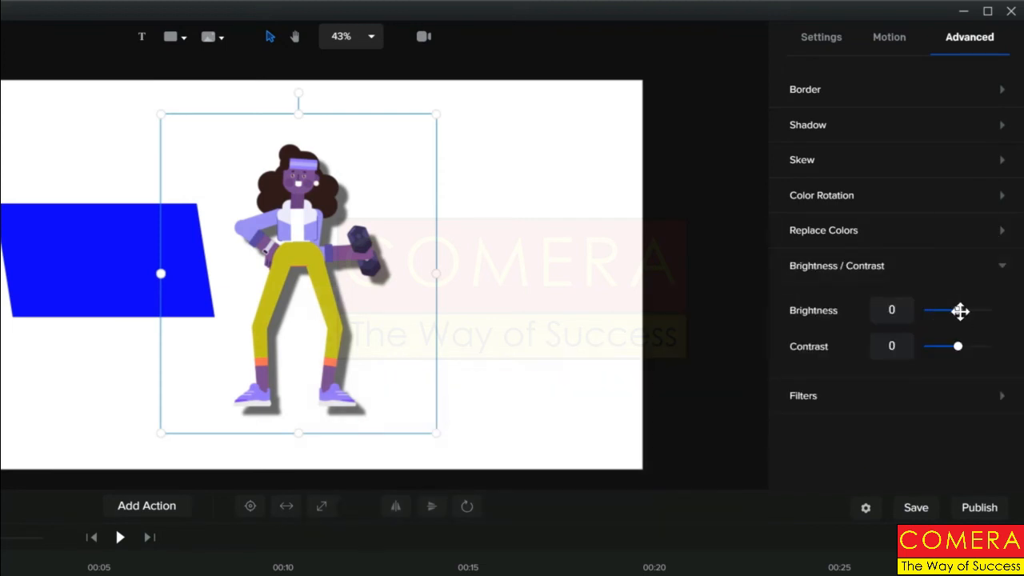
mouse_move(961, 311)
mouse_down()
mouse_move(934, 318)
mouse_move(965, 319)
mouse_up()
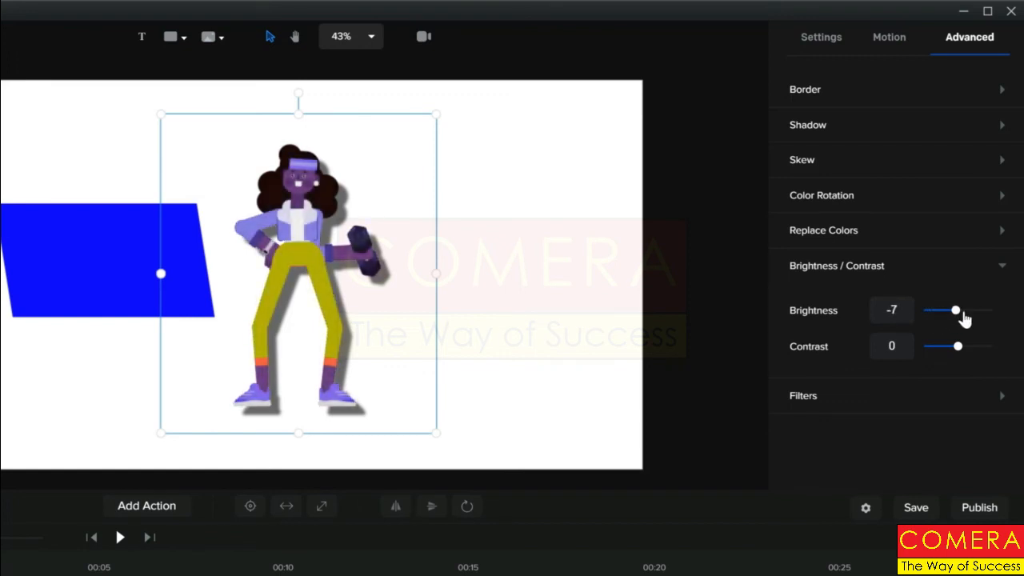
click(1000, 237)
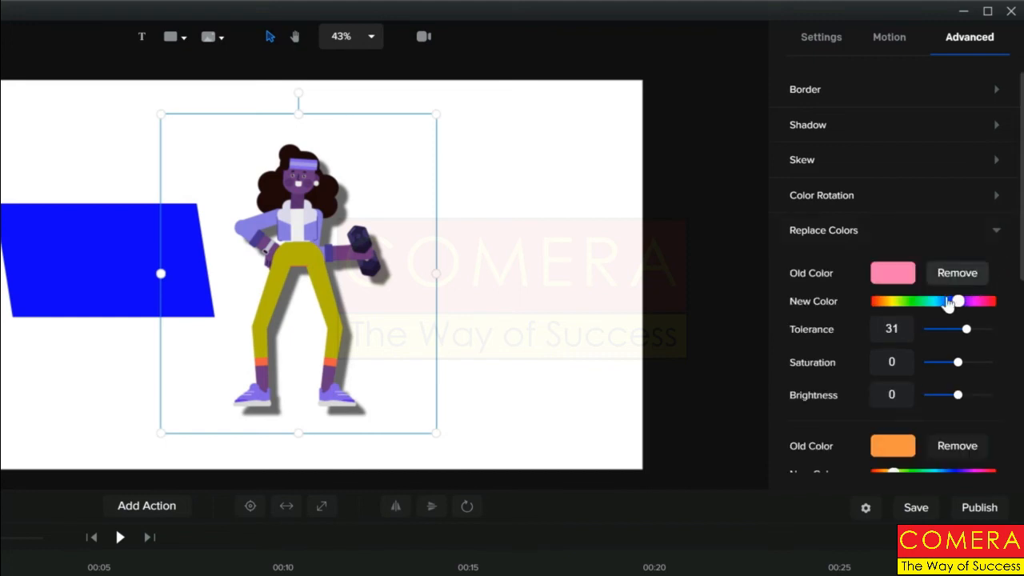
click(993, 234)
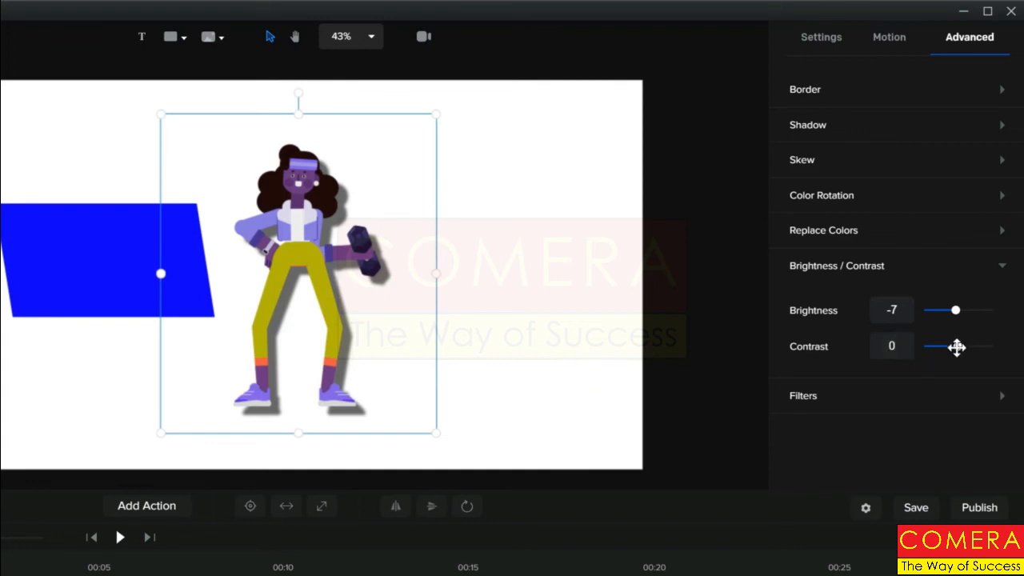
mouse_move(957, 346)
mouse_down()
mouse_move(940, 347)
mouse_move(962, 347)
mouse_up()
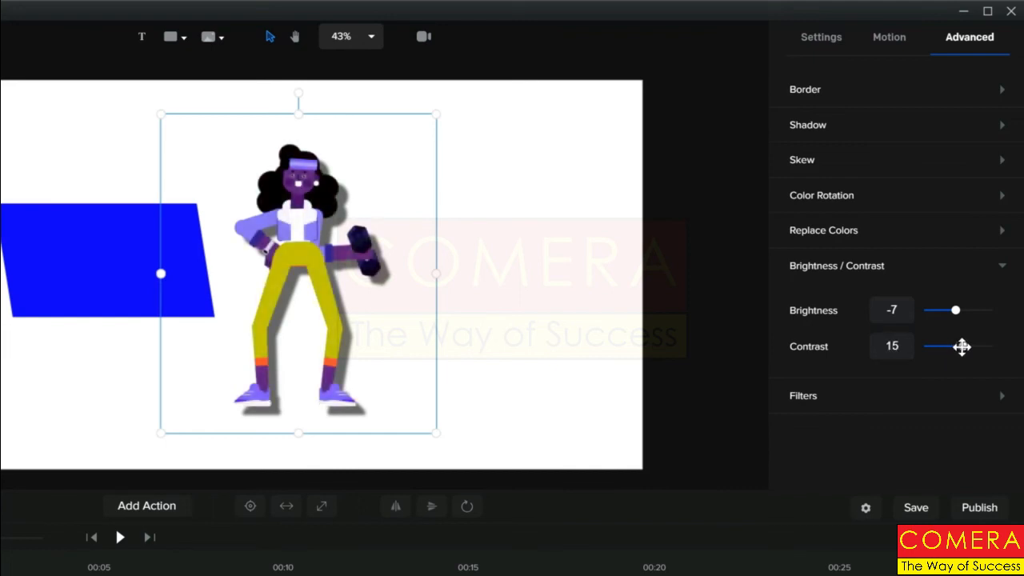
click(1004, 397)
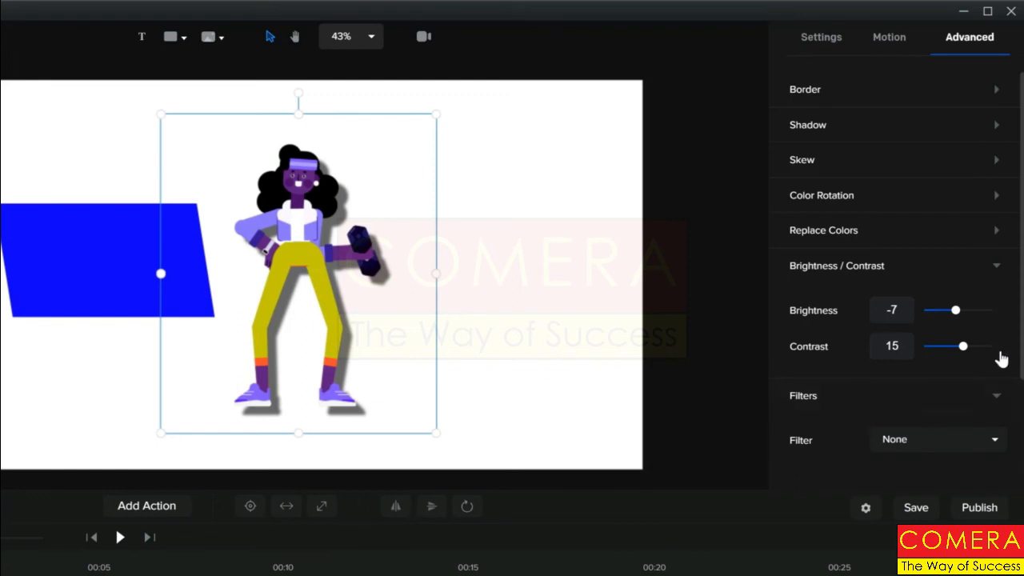
click(996, 270)
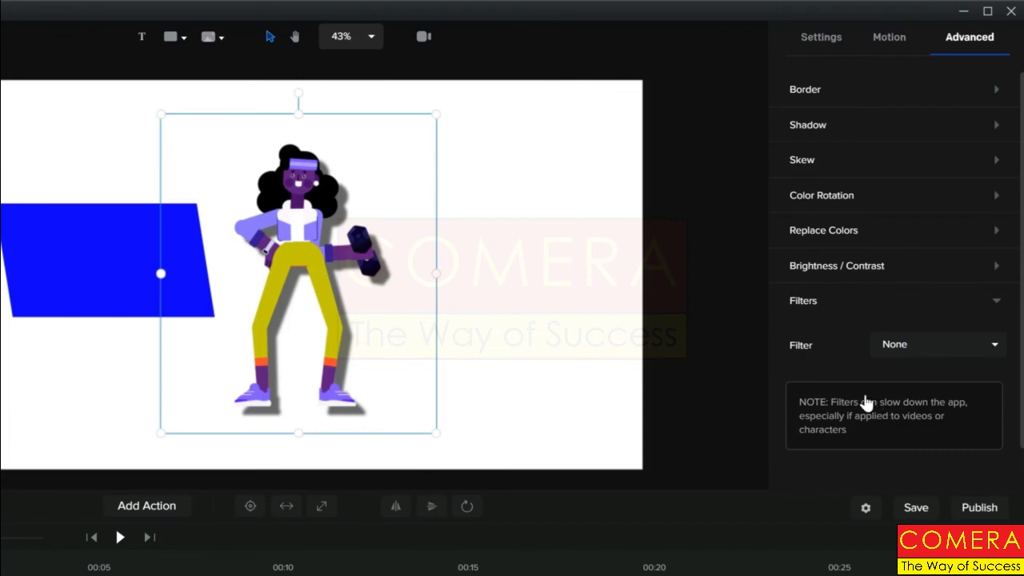
Preview the Grayscale, Sepia, Brownie and Vintage filters on the character, then set the filter to none
click(993, 349)
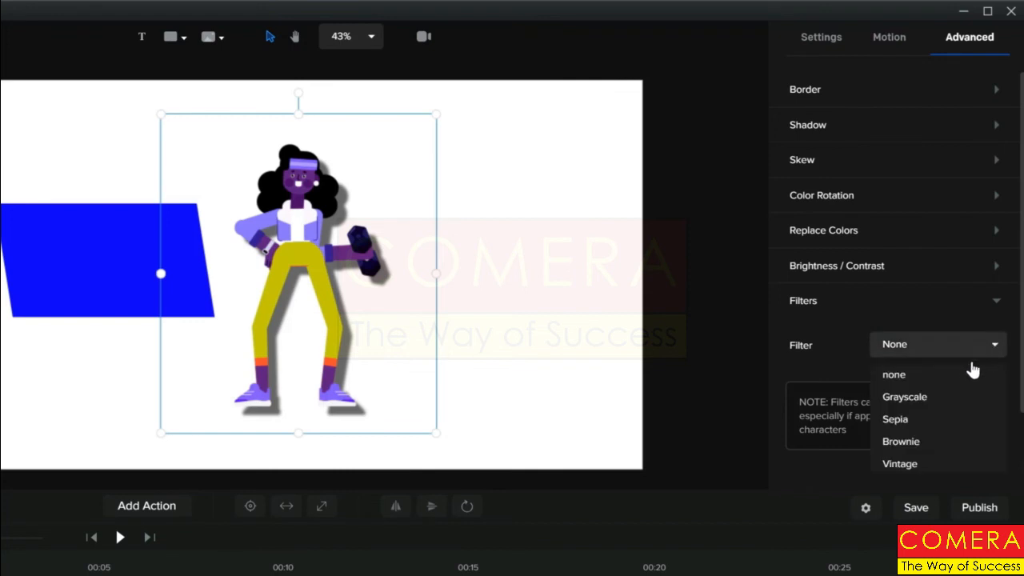
click(921, 400)
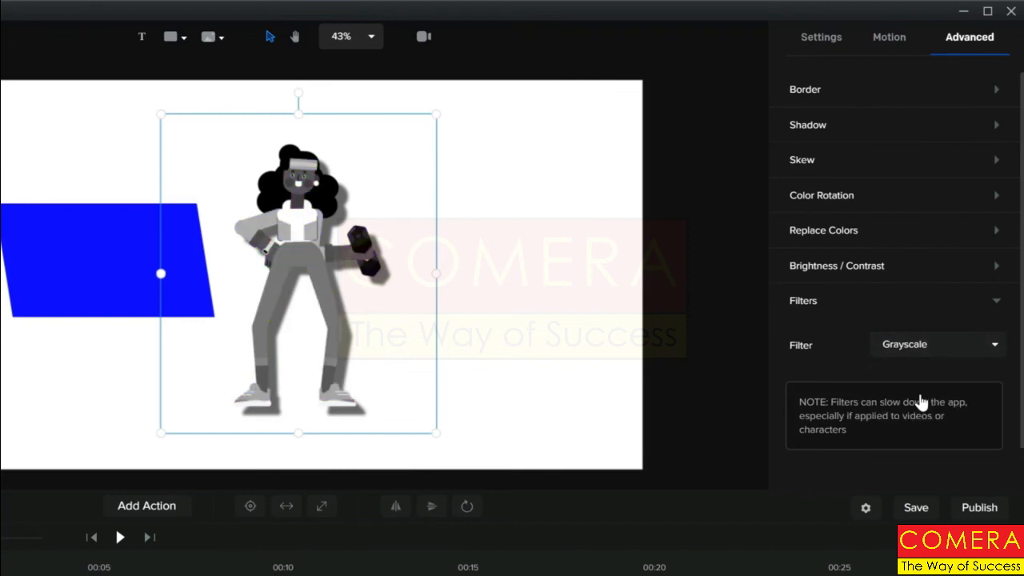
click(993, 345)
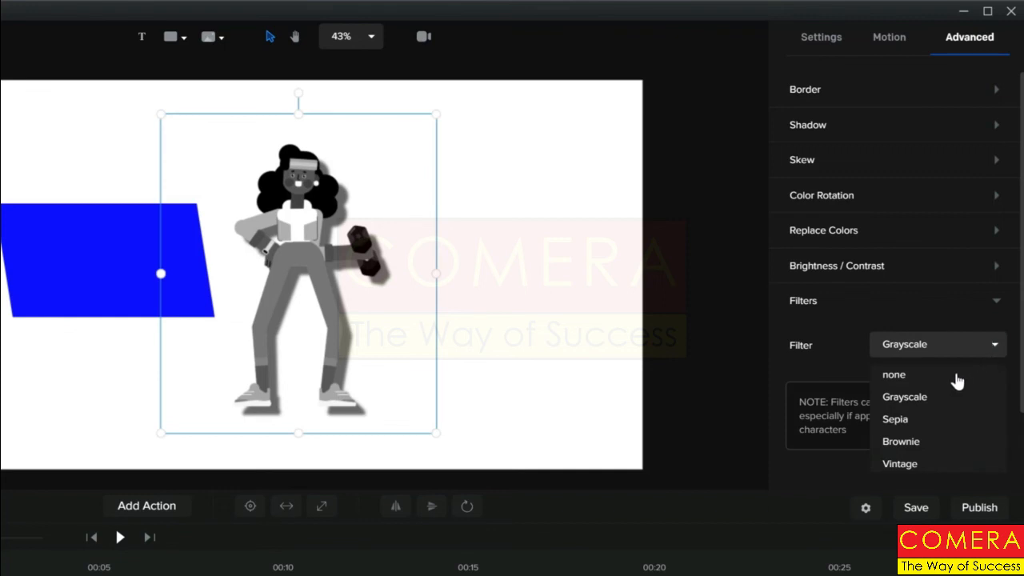
click(899, 424)
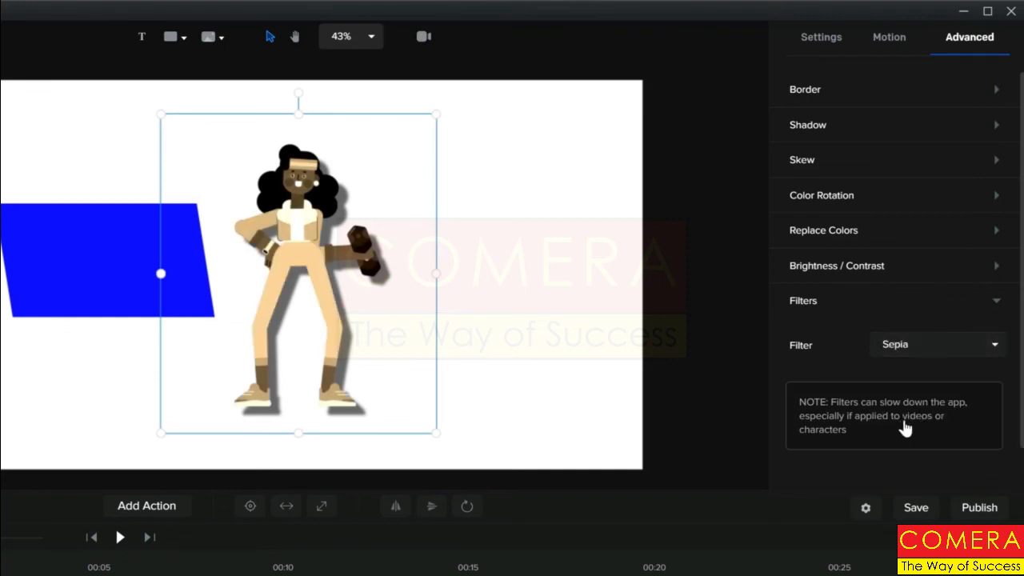
click(994, 348)
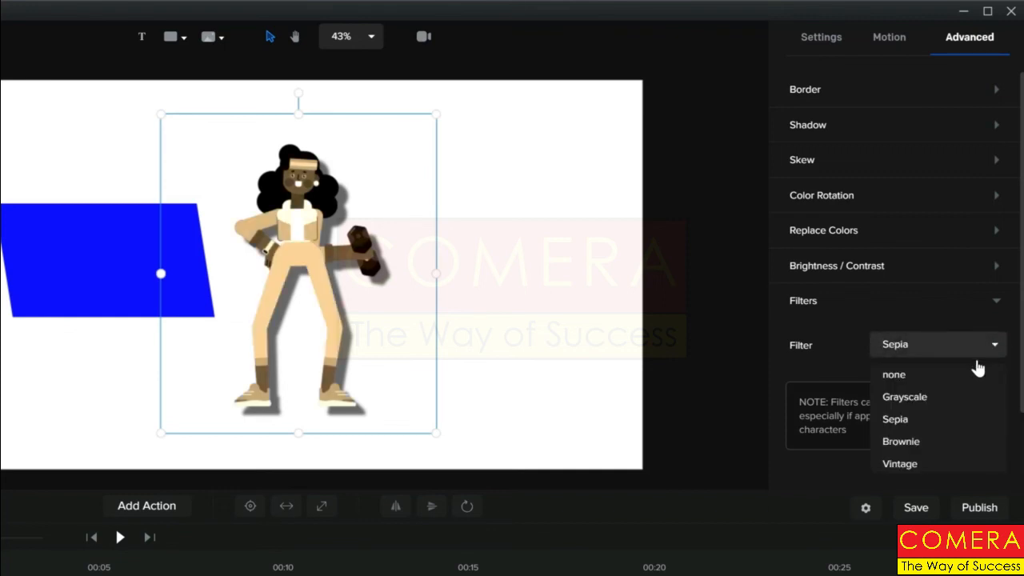
click(902, 441)
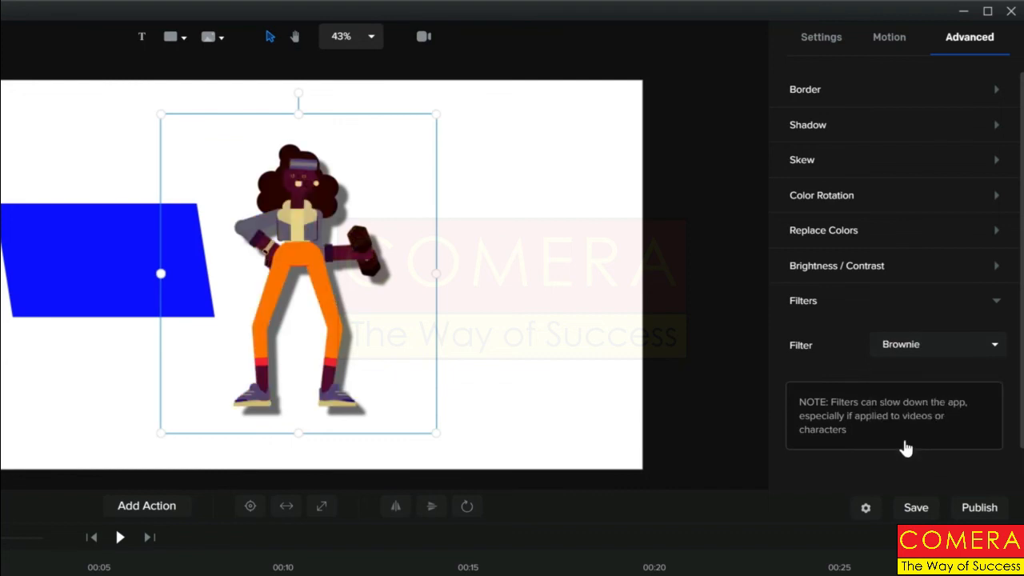
click(993, 348)
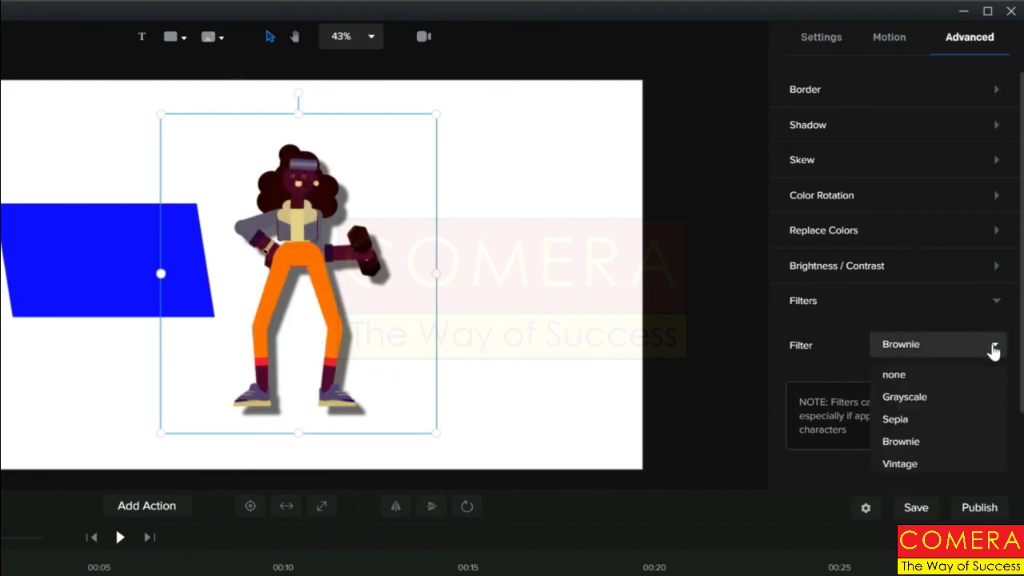
click(900, 464)
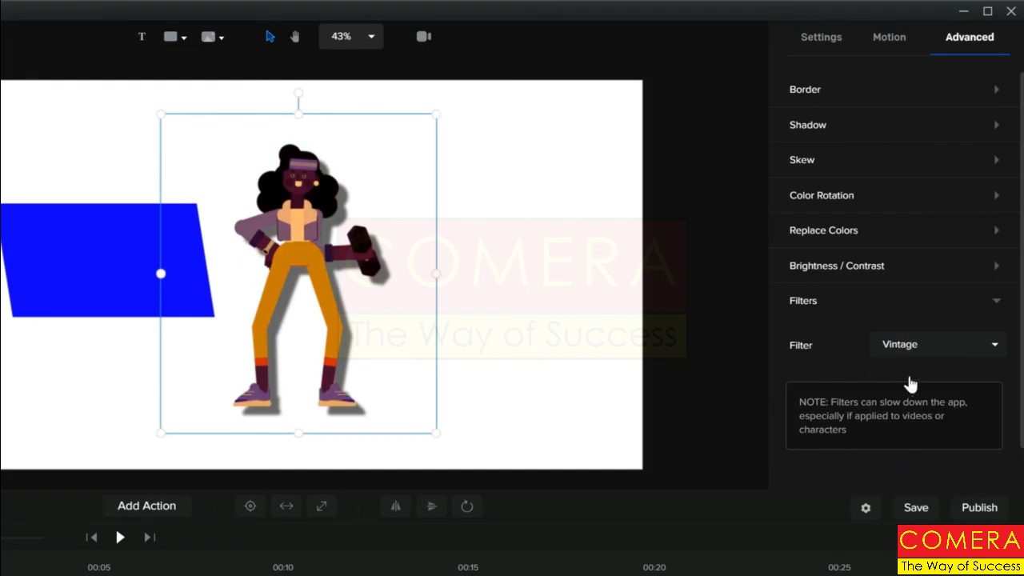
click(993, 348)
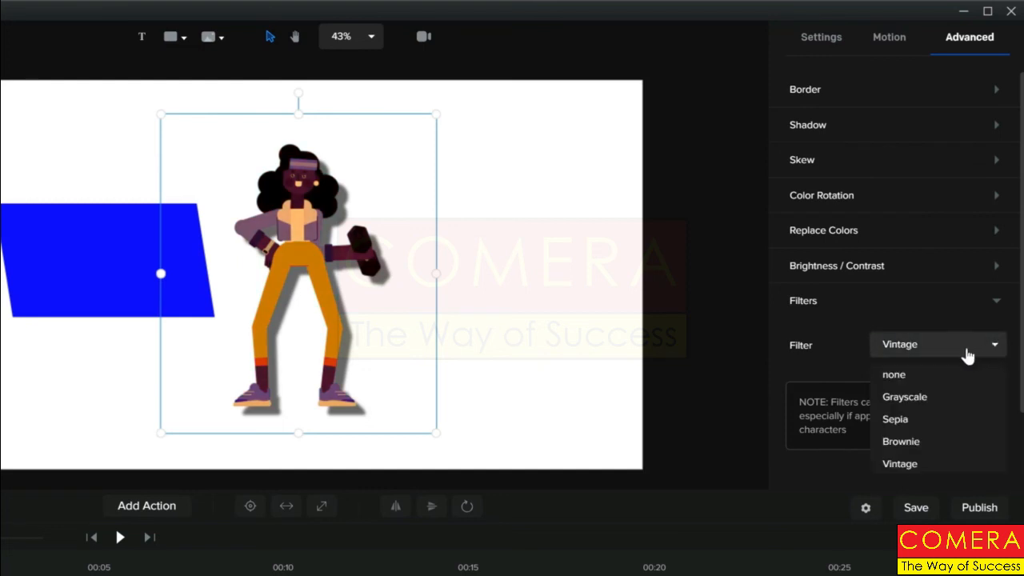
click(894, 375)
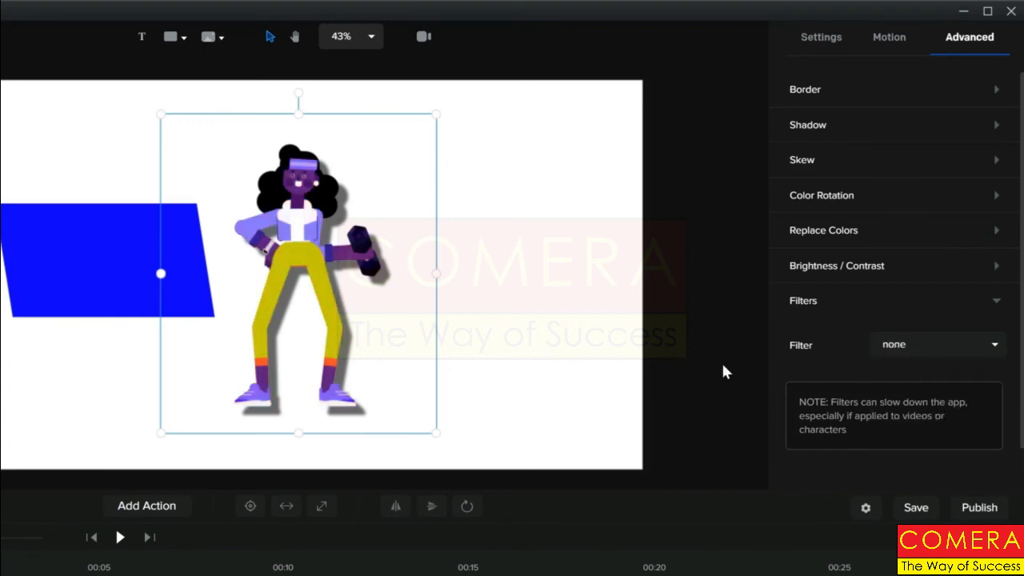
click(107, 278)
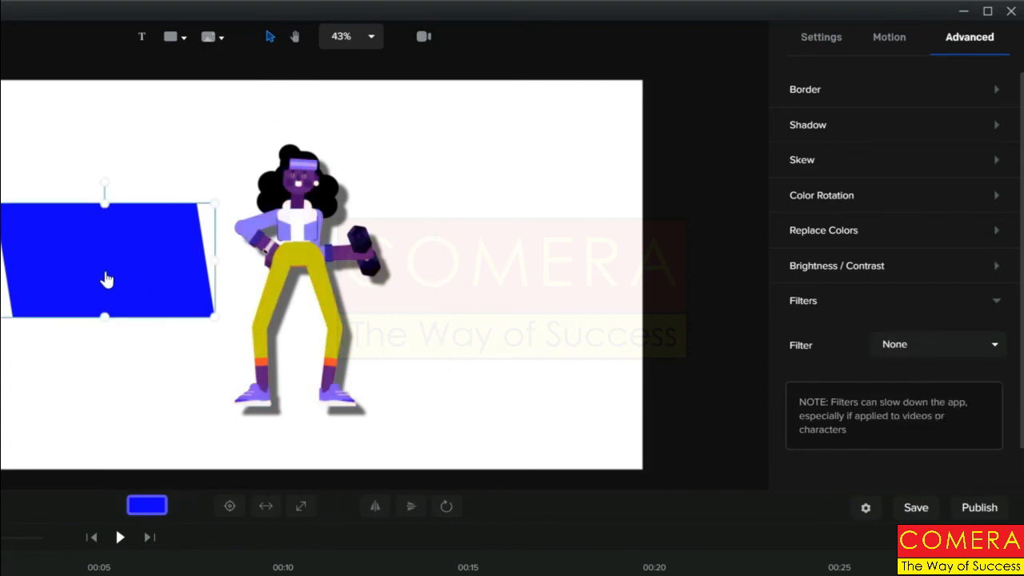
Set the rectangle's border colour to #FF0000 and its width to 20
click(997, 91)
click(896, 142)
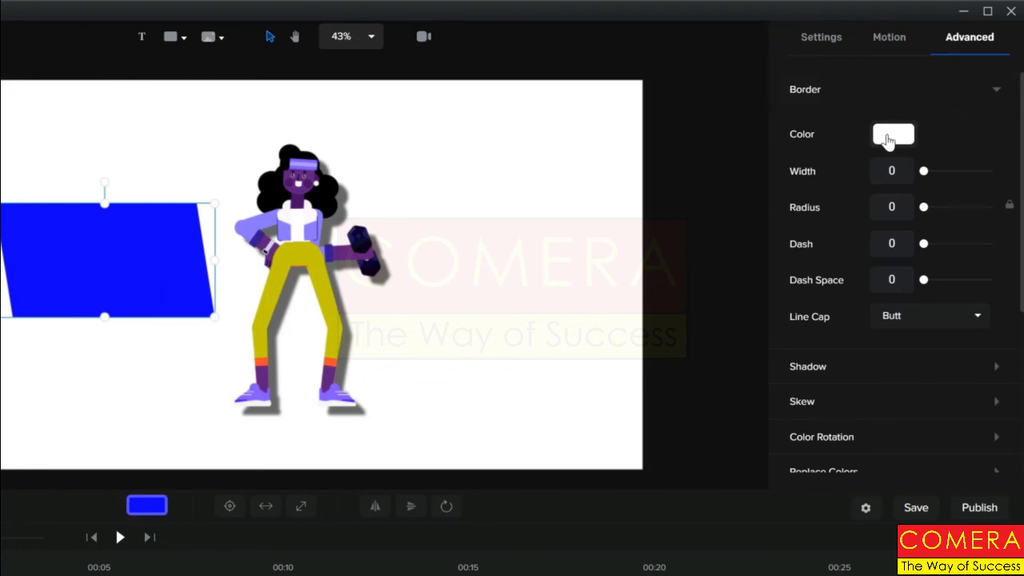
drag(936, 128, 1018, 48)
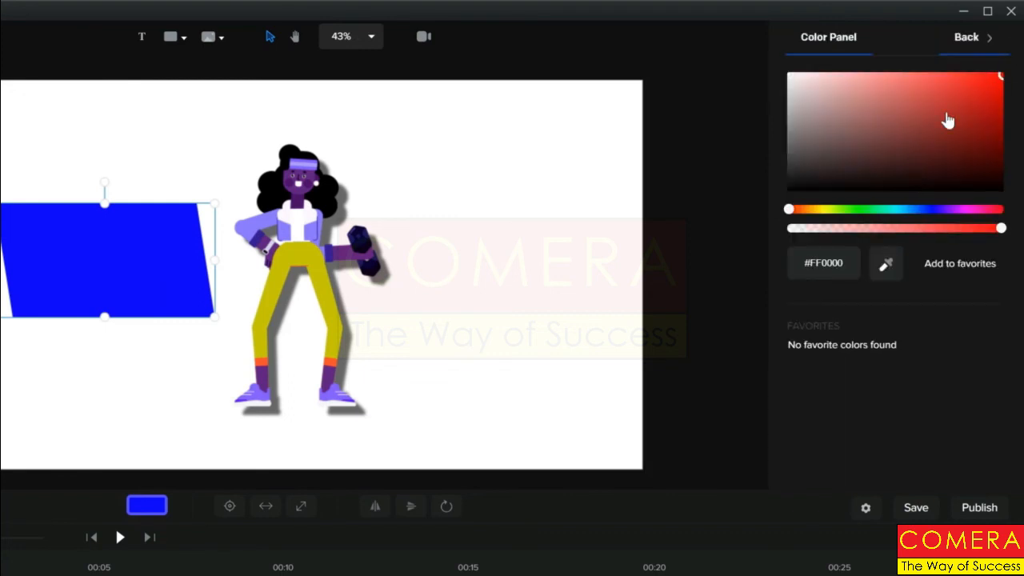
click(965, 38)
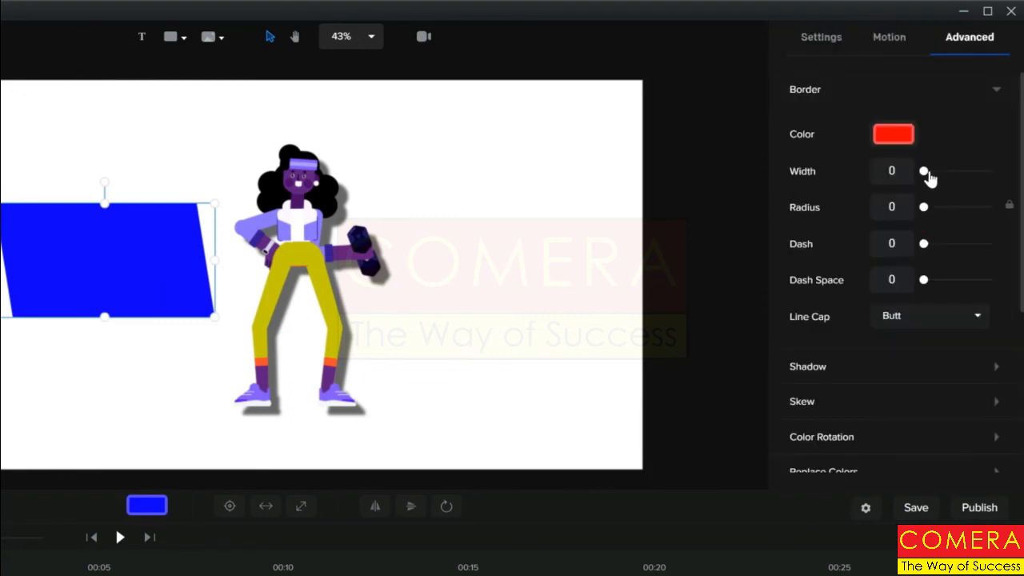
drag(924, 169, 937, 170)
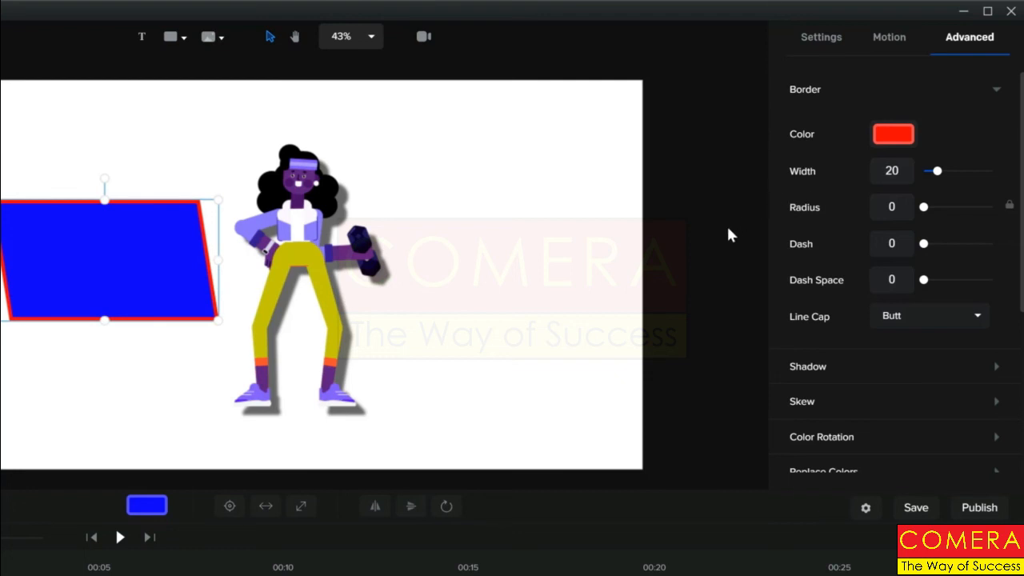